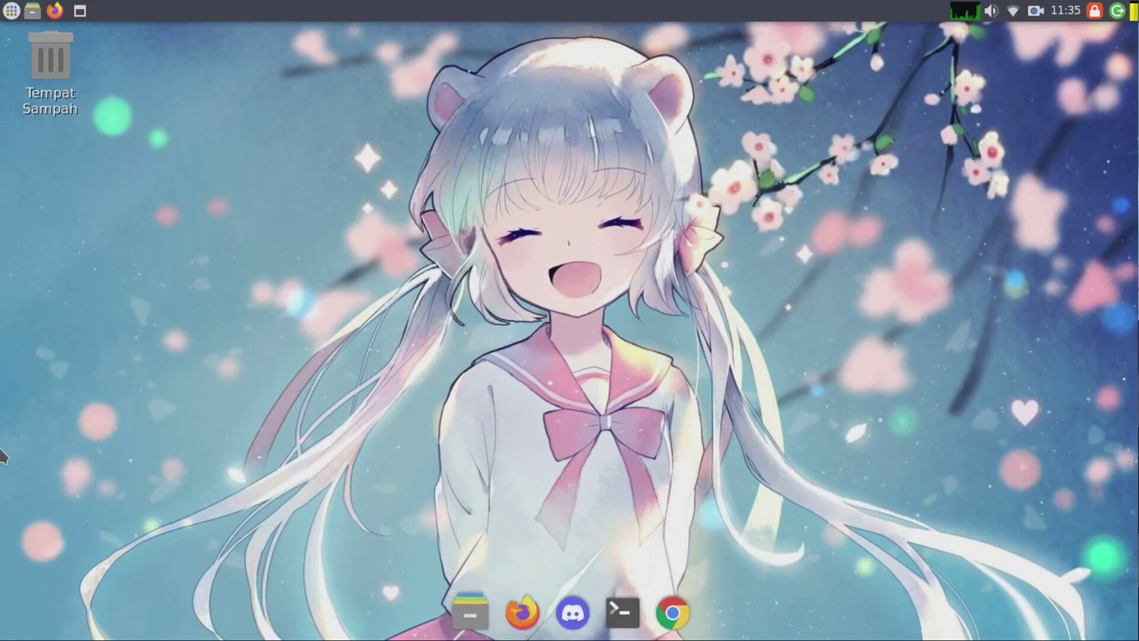
Step: Open a new LXTerminal window and dismiss the application menu that popped up
key(ctrl+alt+t)
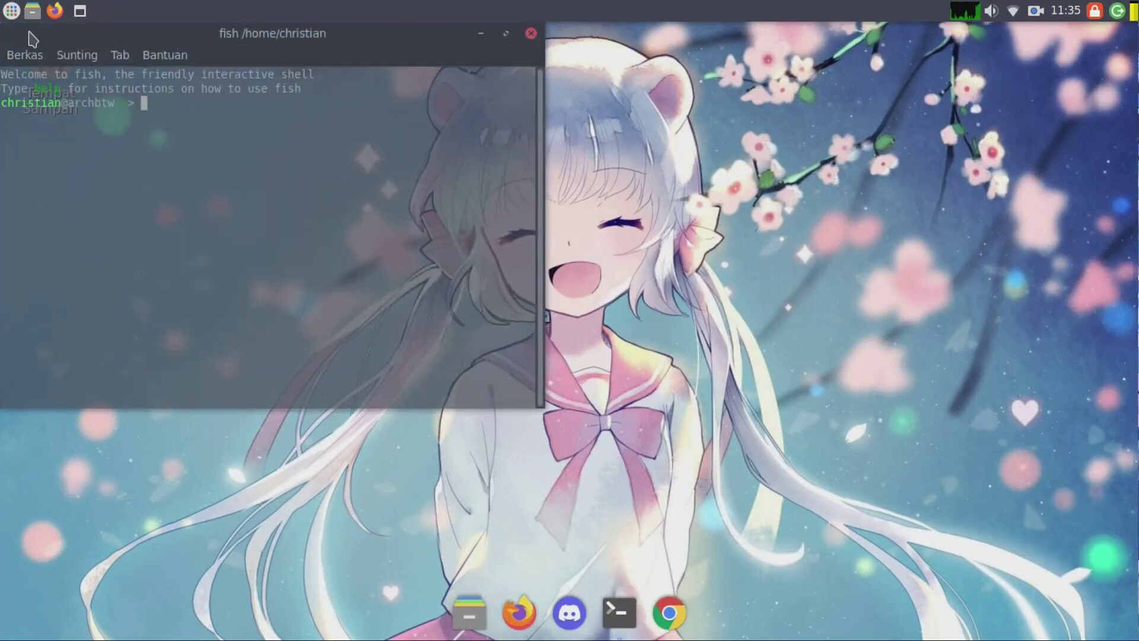
click(11, 10)
mouse_move(135, 220)
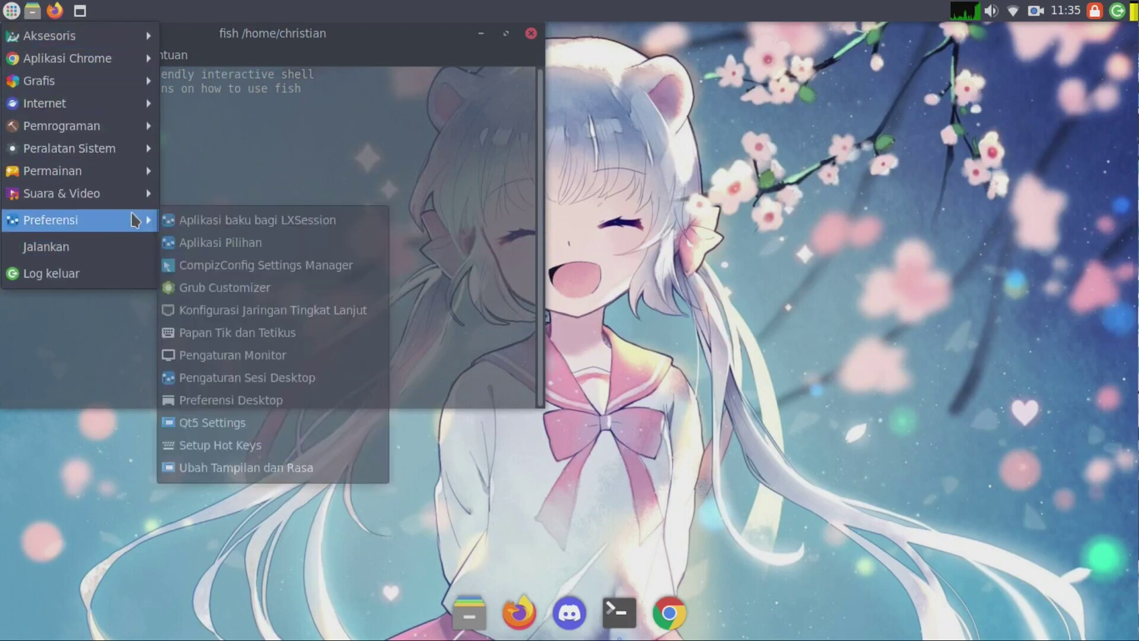
click(94, 350)
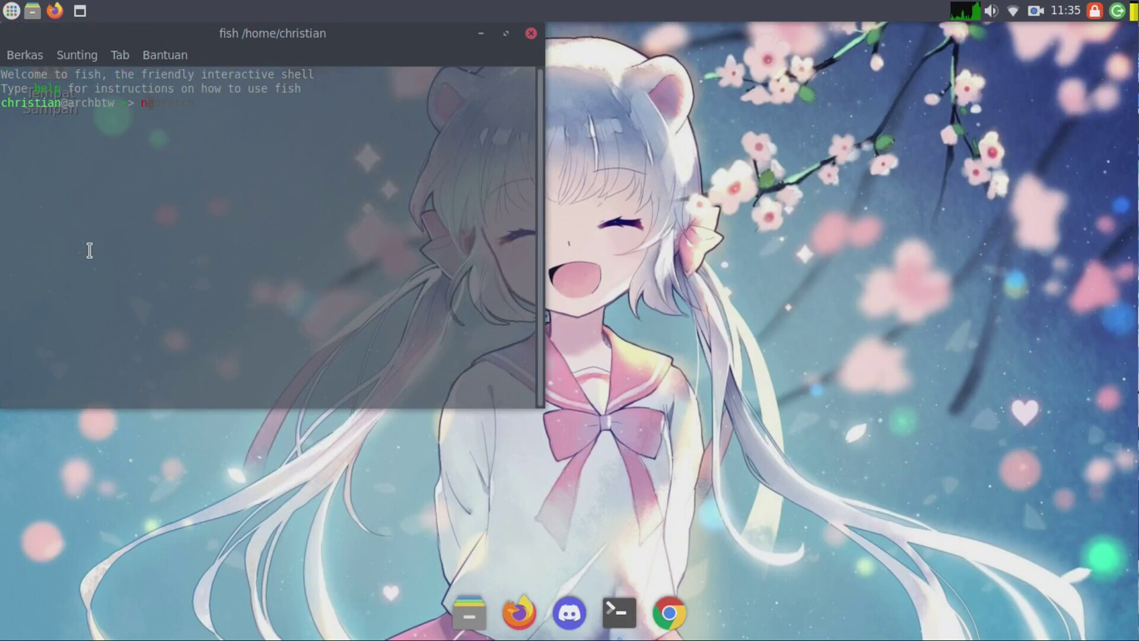
Step: Run neofetch and highlight the WM: Compiz line and the Arc-Dark theme name
text(neofetch)
key(Return)
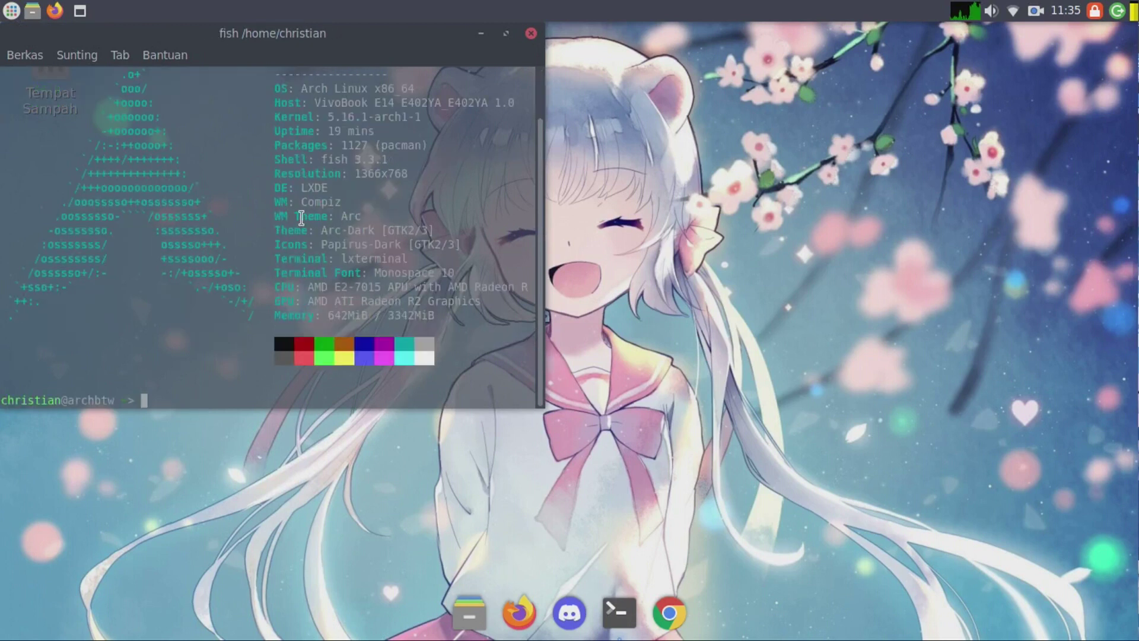
triple_click(314, 199)
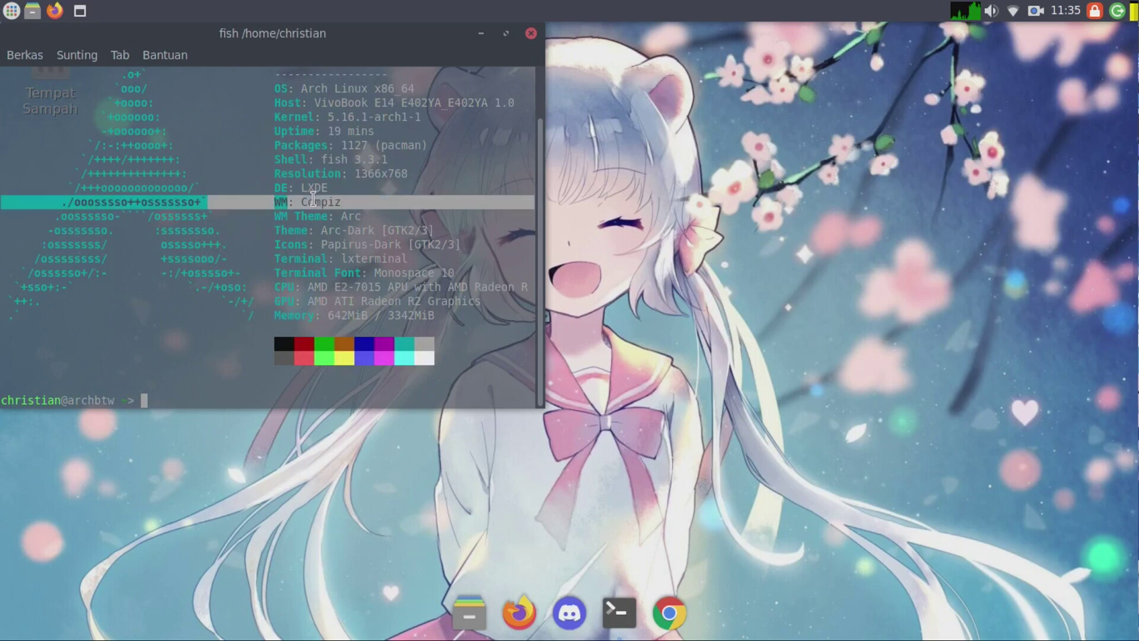
click(313, 200)
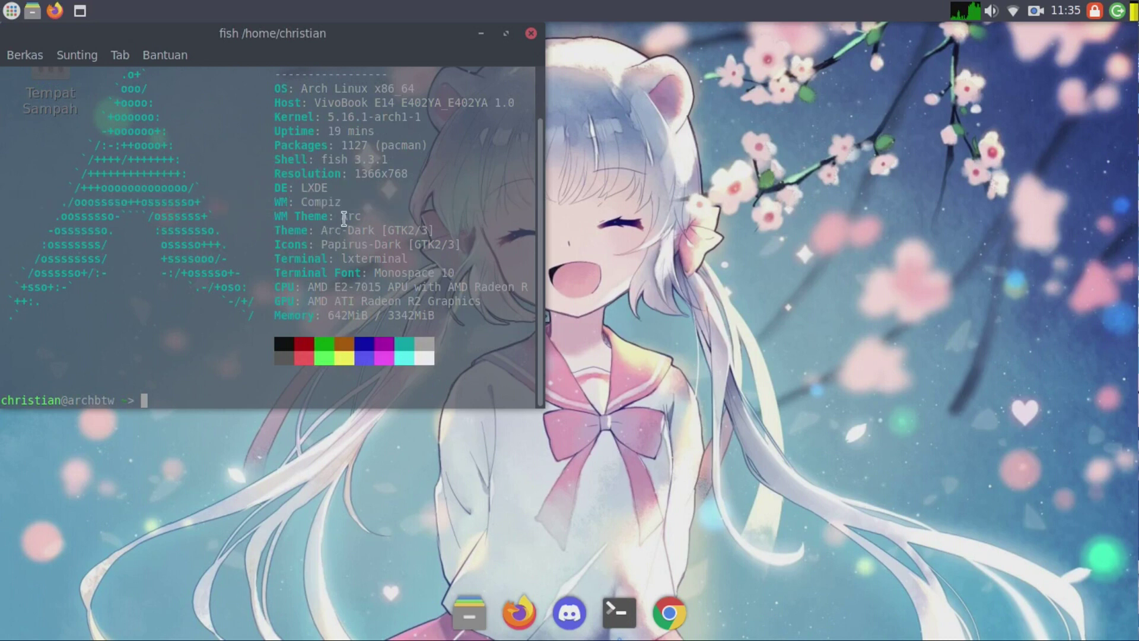
drag(320, 231, 375, 230)
click(375, 230)
scroll(495, 122, up, 2)
scroll(495, 122, down, 2)
drag(17, 116, 79, 119)
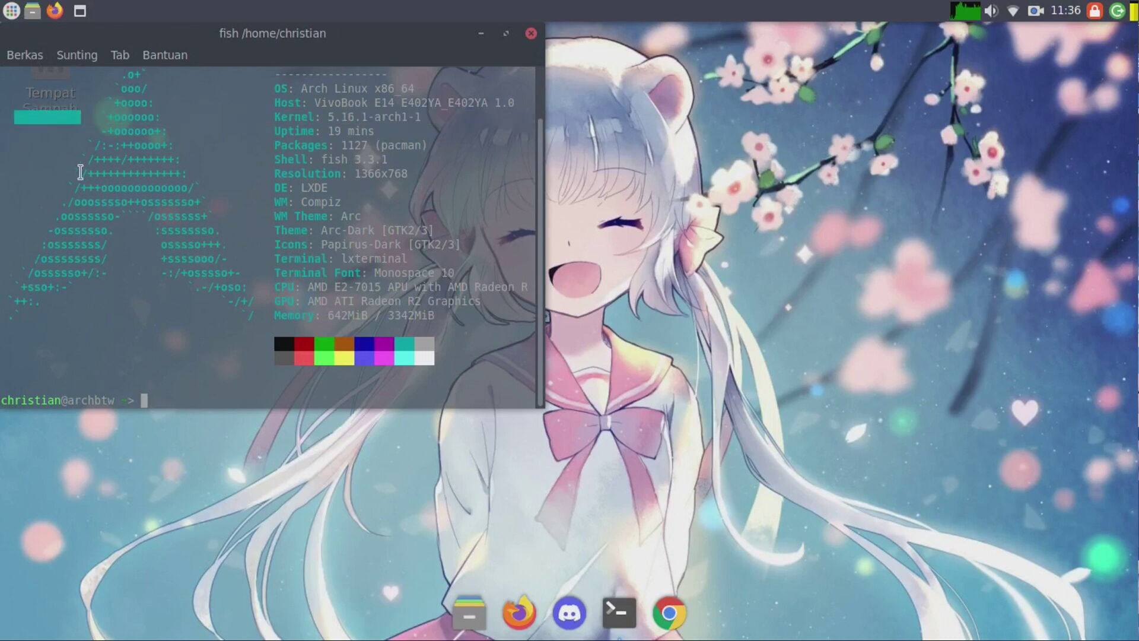
click(62, 153)
drag(274, 74, 378, 74)
click(382, 75)
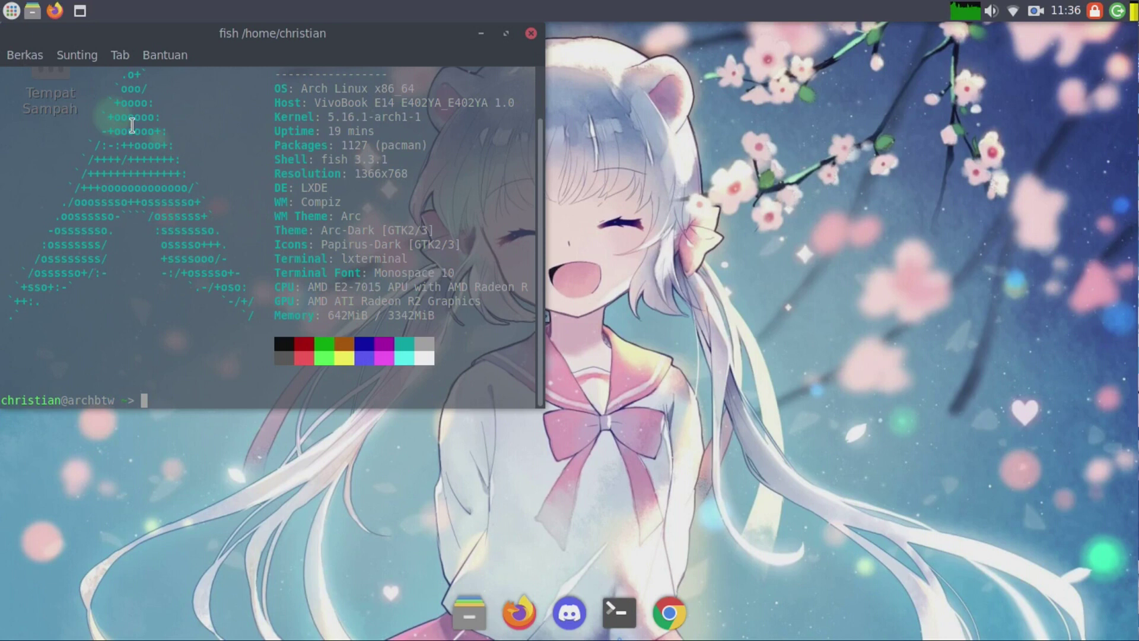
Step: Run 'sudo pacman -Ss lightdm-webkit' and review the installed Litarvan theme and webkit2 greeter
text(sudo pacman -Ss li)
key(Right)
key(Return)
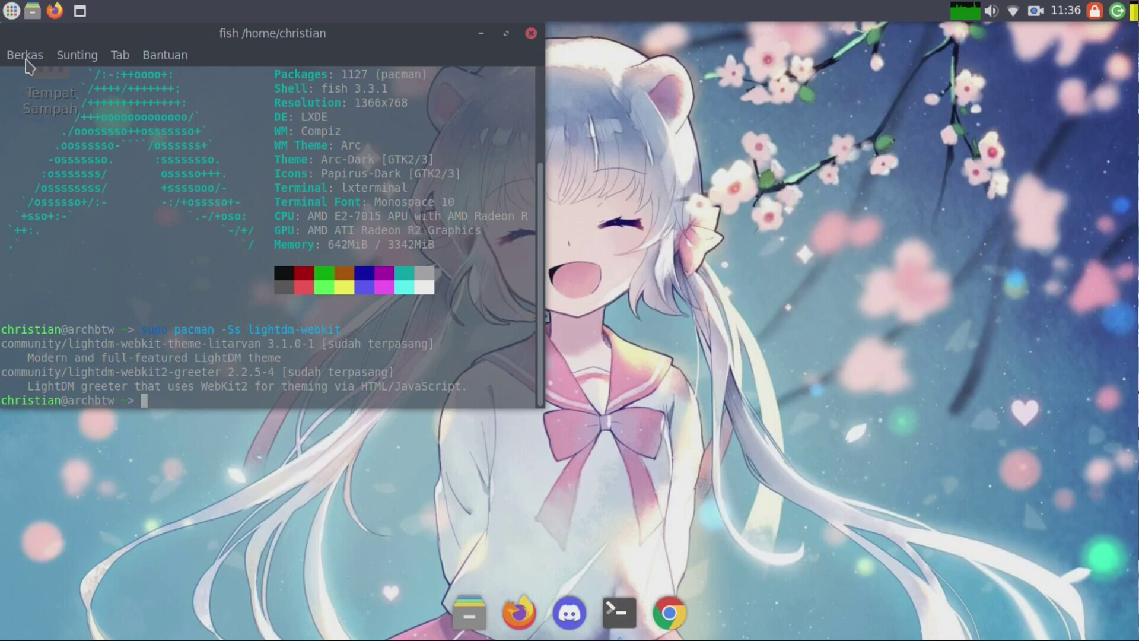
scroll(537, 296, up, 1)
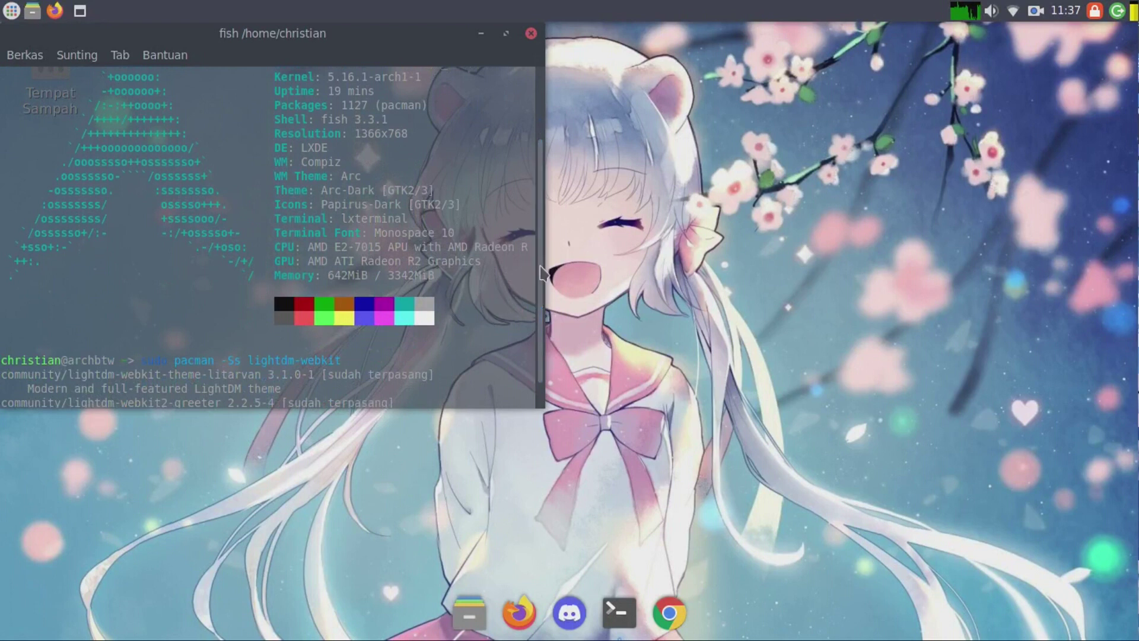
scroll(430, 299, down, 1)
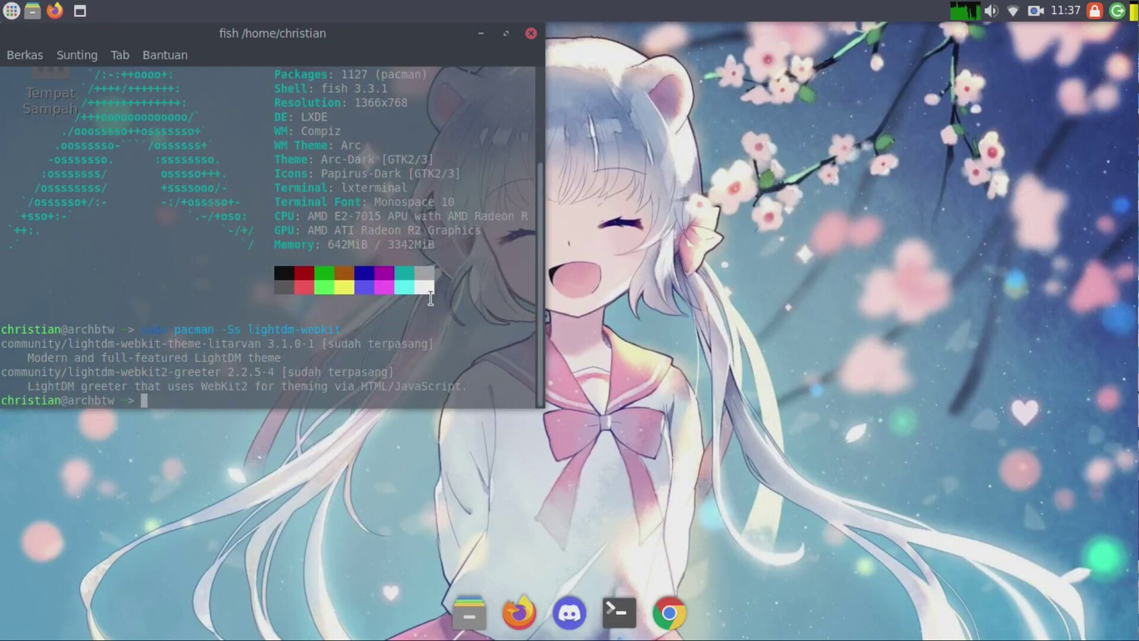
Step: Run 'sudo pacman -S --needed arc-gtk-theme papirus-icon-theme breeze'; all three are already up to date
text(sudo pacman -S arc)
key(Right)
text(pap)
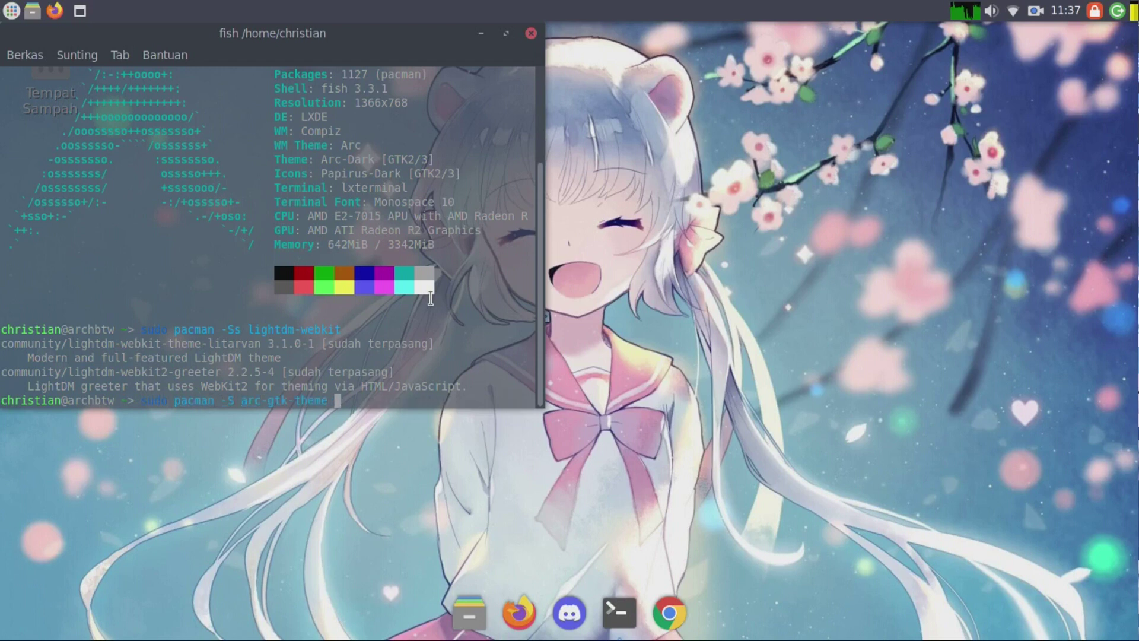
text(irus-icon-theme)
key(Right)
key(Right)
key(Right)
key(Right)
key(Right)
key(Right)
key(Right)
key(Right)
key(Right)
key(Right)
key(Right)
key(Right)
key(Right)
key(Right)
key(Right)
text(--nee)
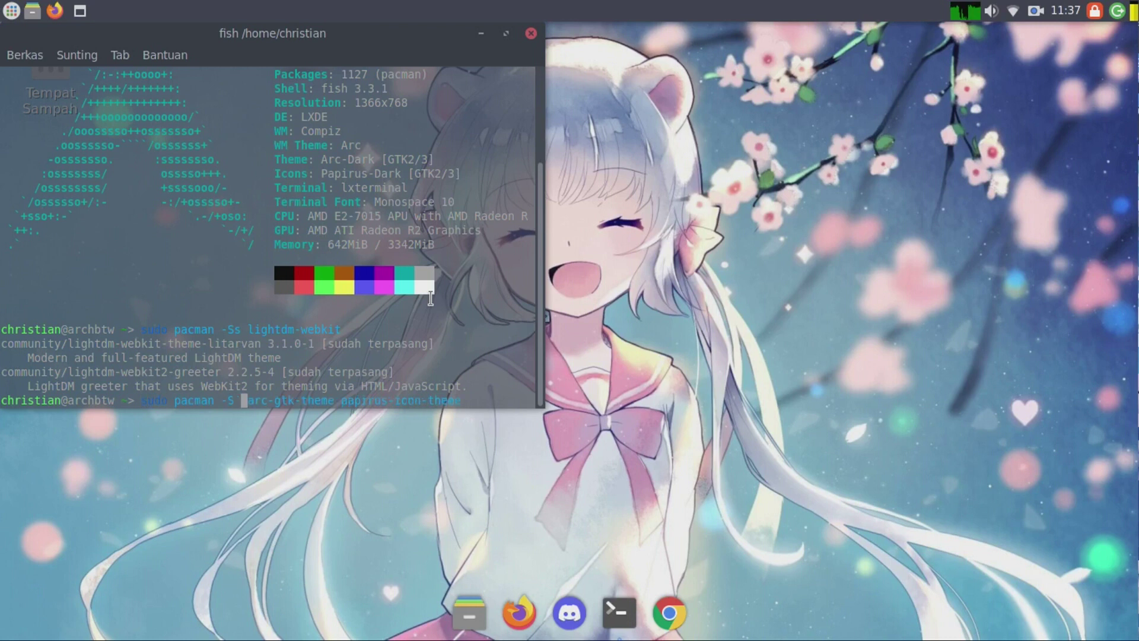
text(e)
key(BackSpace)
text(ded)
key(End)
text(brre)
key(BackSpace)
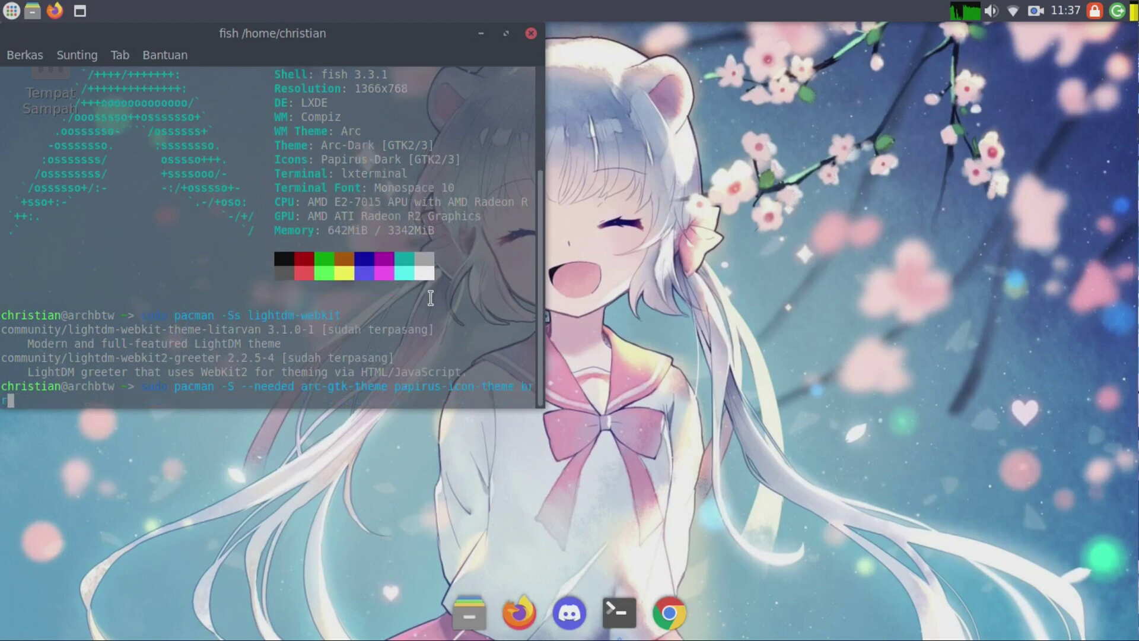
key(BackSpace)
text(eeze)
key(Return)
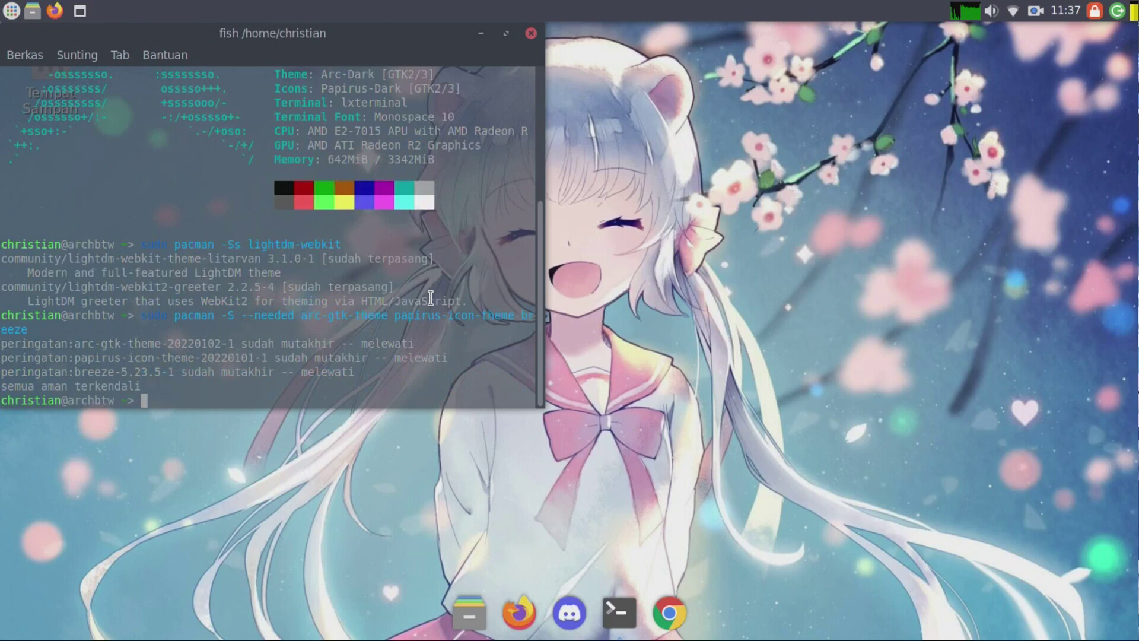
key(Up)
key(Down)
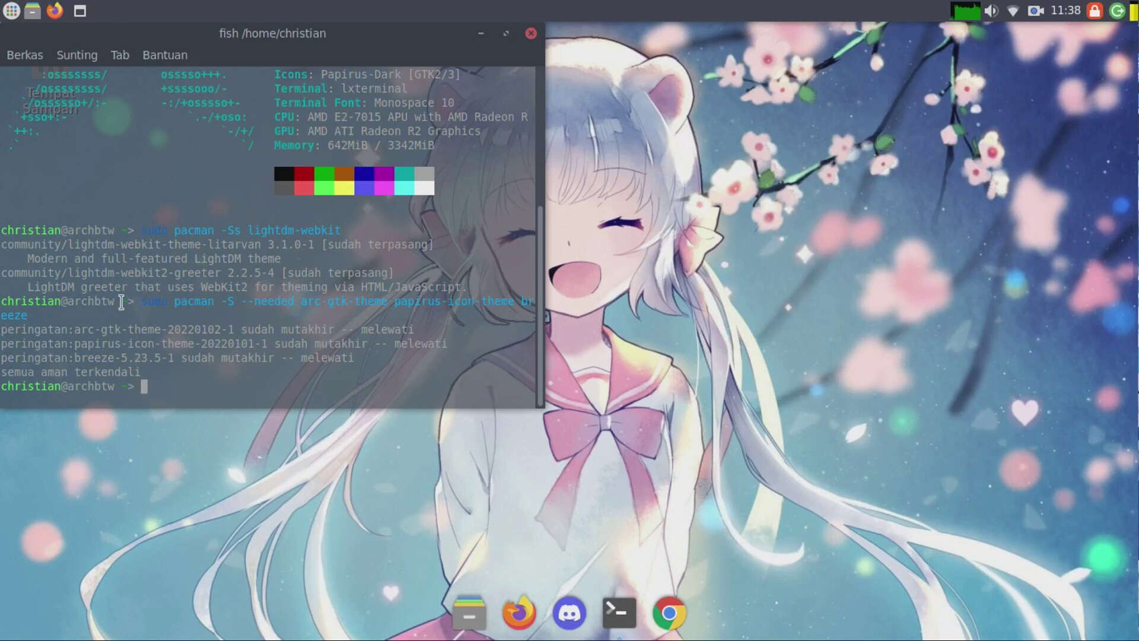
Step: Type 'yay -S --needed compiz lxde-gtk3 ccsm compiz-fusion-plugins-main compiz-fusion-plugins-extra' and review it
text(yay -S --nee)
key(Right)
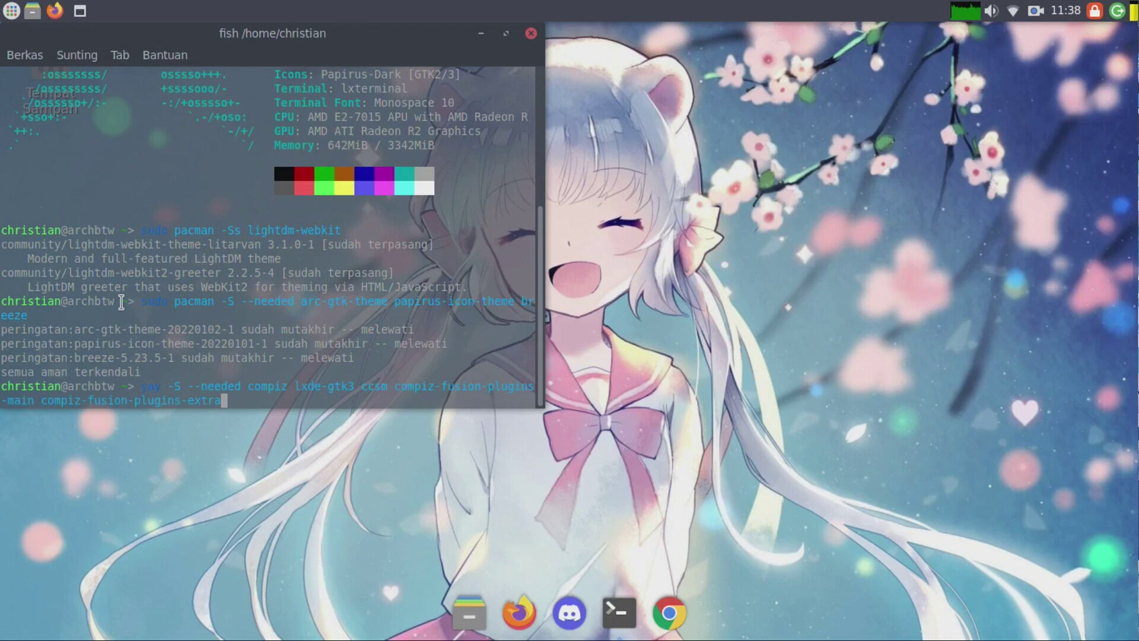
key(Left)
key(Left)
key(Left)
key(Left)
key(Left)
key(Left)
key(Left)
key(Left)
key(Left)
key(Left)
key(Left)
key(Left)
key(Left)
key(Left)
key(Left)
key(Left)
key(Left)
key(Left)
key(Left)
key(Left)
key(Left)
key(Right)
key(Right)
key(Right)
key(Right)
key(Right)
key(Right)
key(Right)
key(Right)
key(Right)
key(Right)
key(Right)
key(Right)
key(Right)
key(Right)
key(Right)
key(Right)
key(Right)
key(Right)
key(Right)
key(Right)
key(Right)
key(Right)
key(Right)
key(Right)
key(Right)
key(Right)
key(Right)
key(End)
Step: Open a fresh terminal and run 'sudo pacman -S --needed dconf-editor'
click(529, 37)
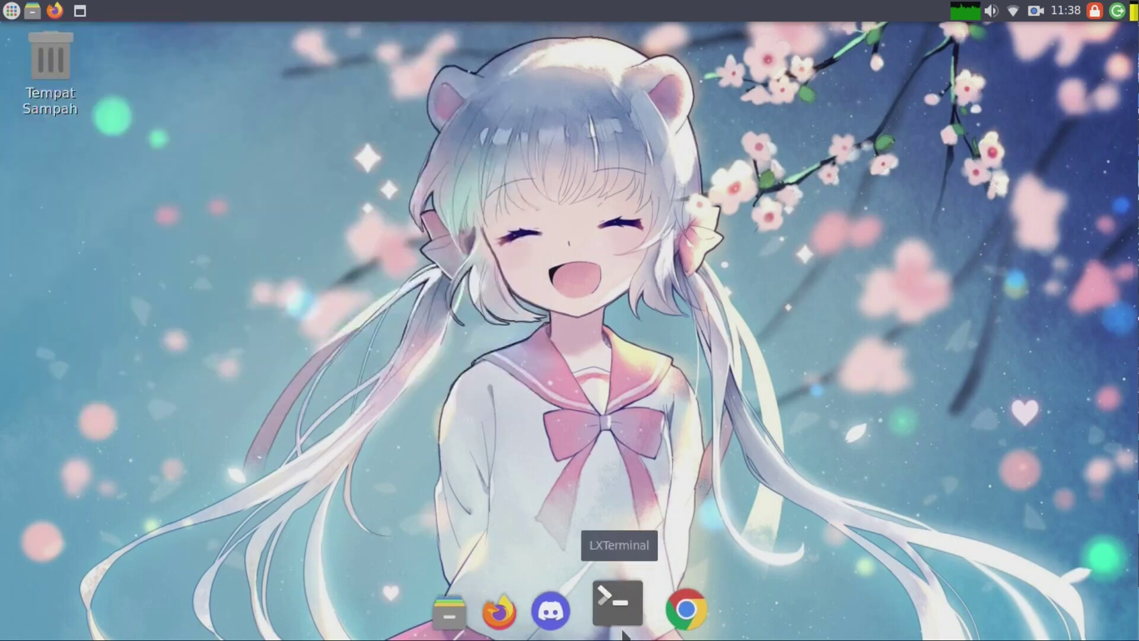
click(619, 605)
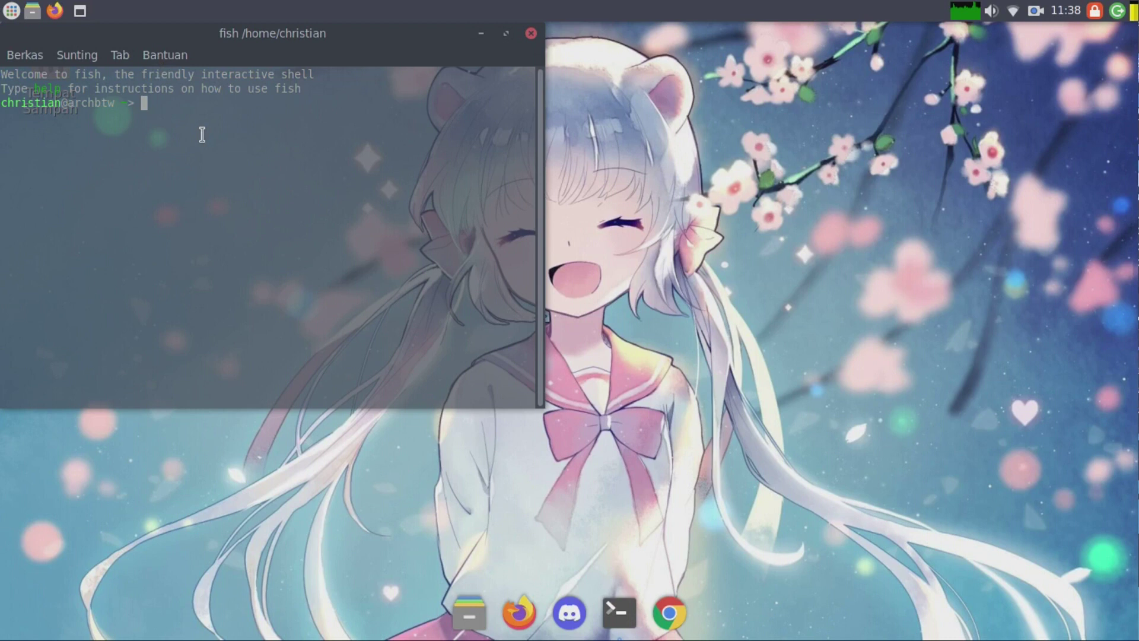
text(pacm)
key(BackSpace)
key(BackSpace)
text(eeded dconf-editor)
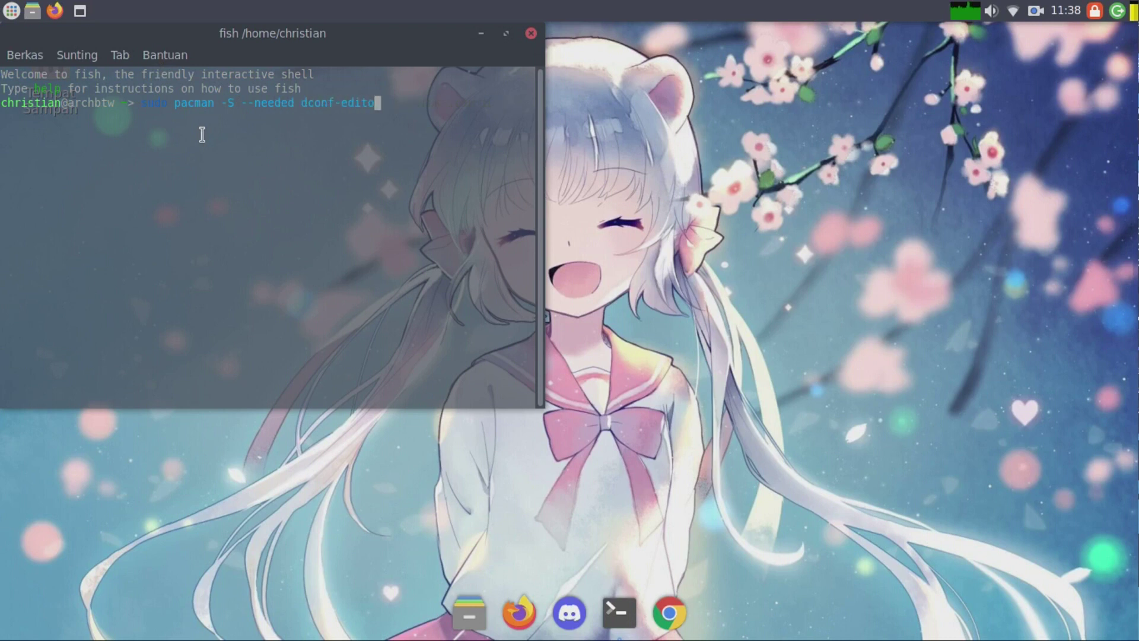
key(Return)
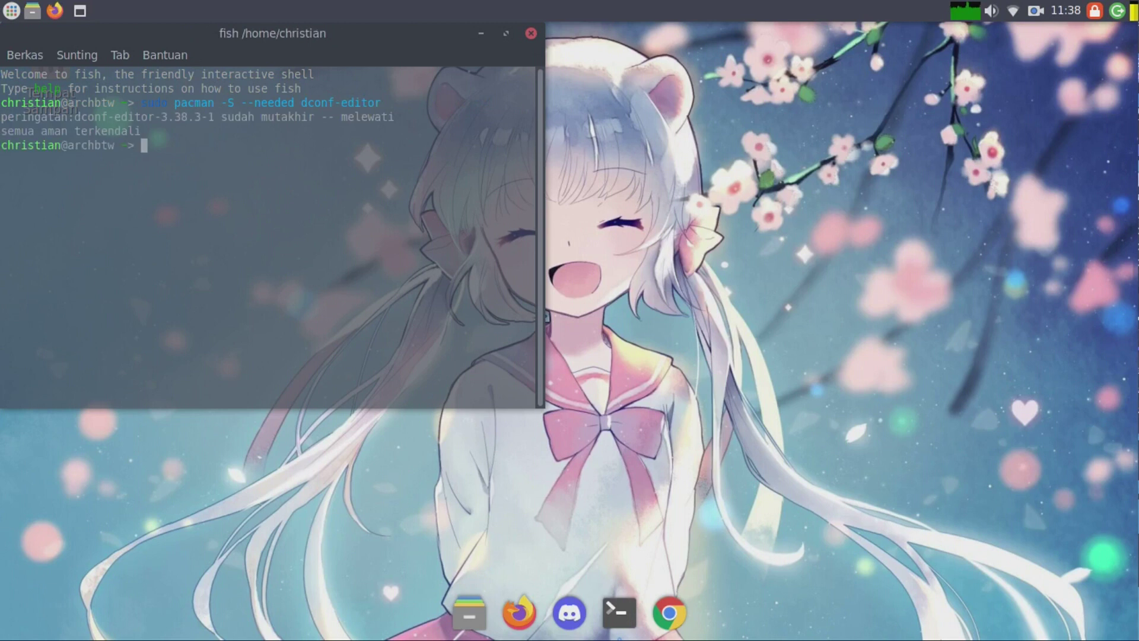
Step: Dismiss the application menu and launch dconf-editor from the prompt
click(11, 10)
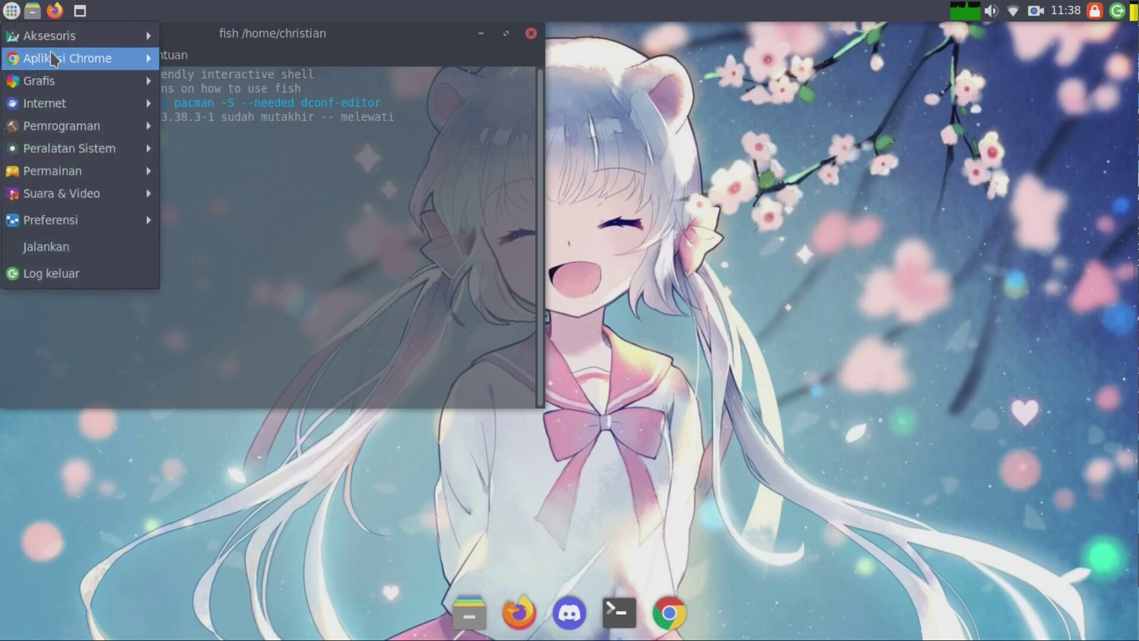
mouse_move(47, 41)
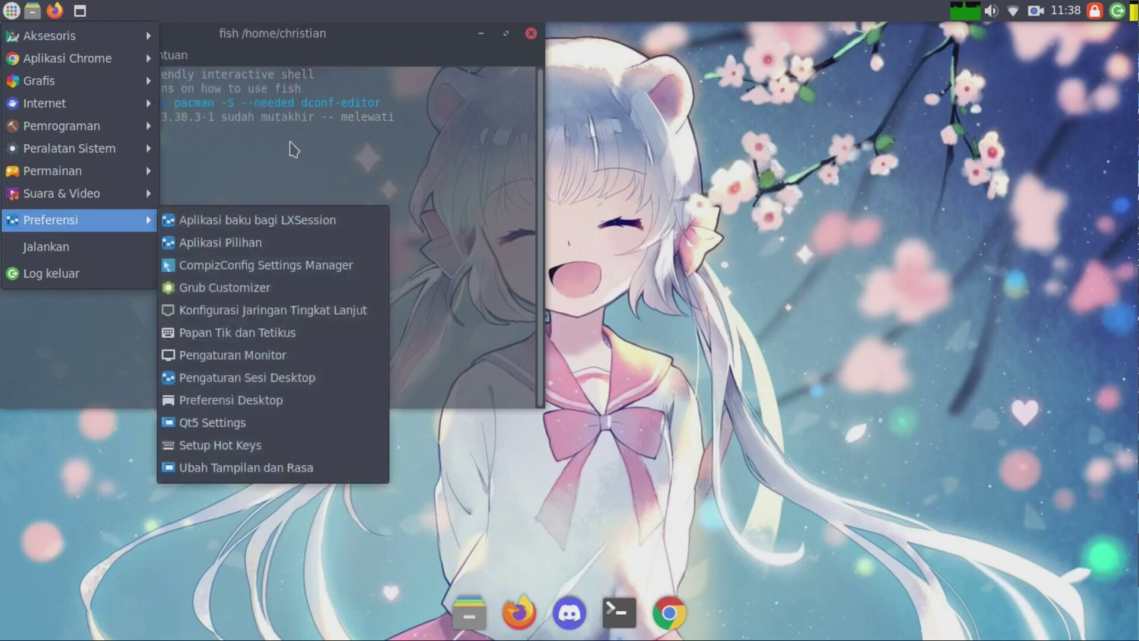
click(291, 141)
text(dc)
key(Right)
key(Return)
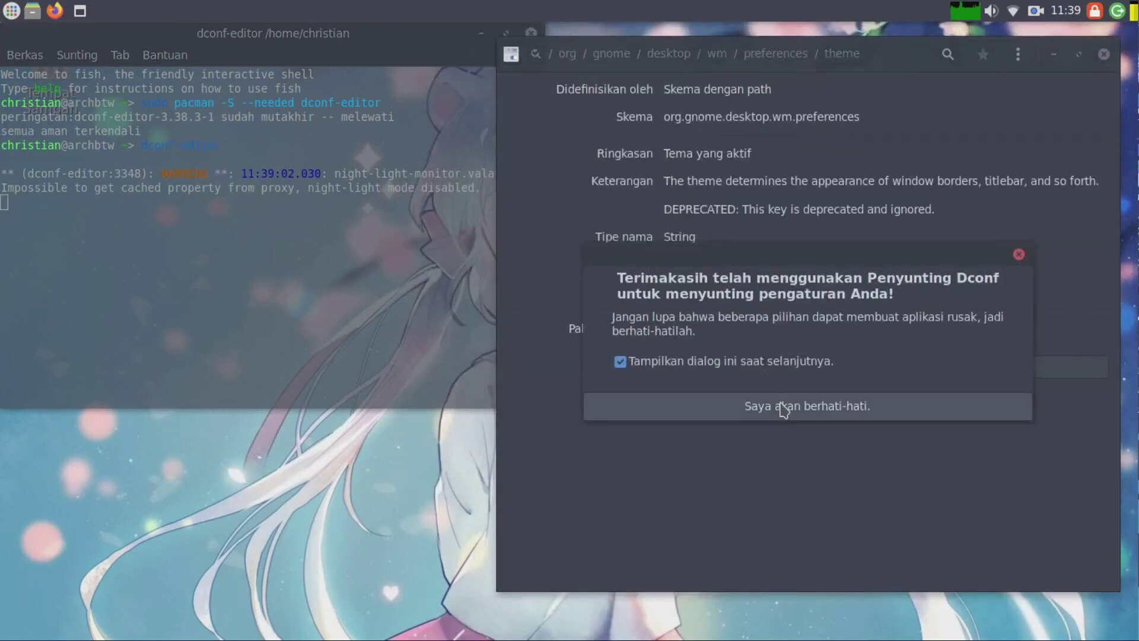
Step: Dismiss the warning and browse to /org/gnome/desktop/wm/preferences
click(773, 414)
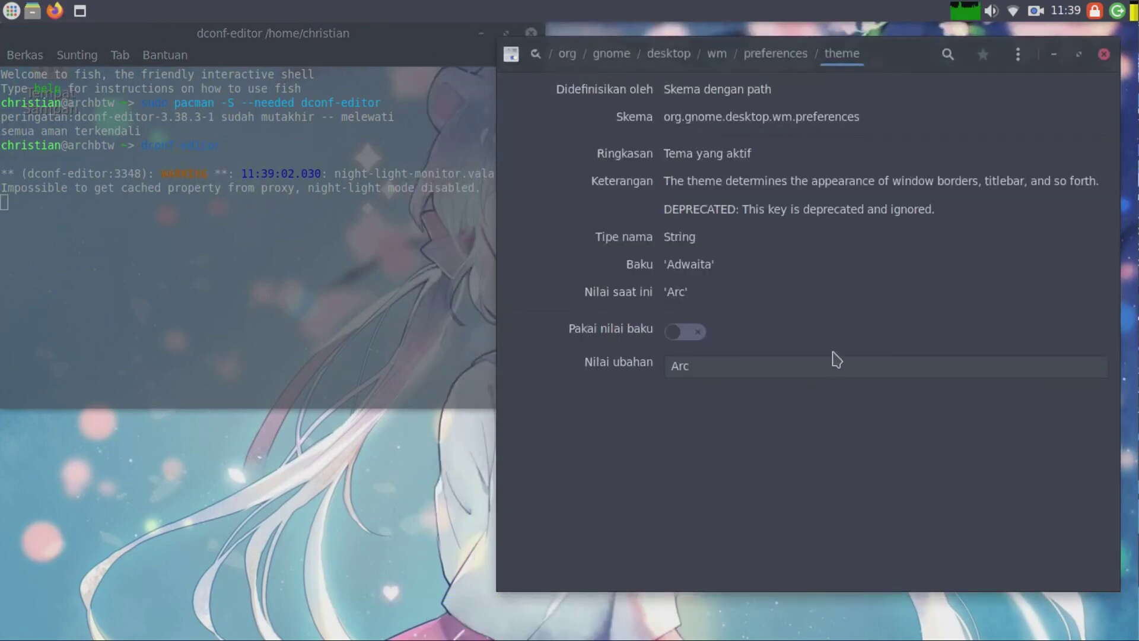
click(566, 57)
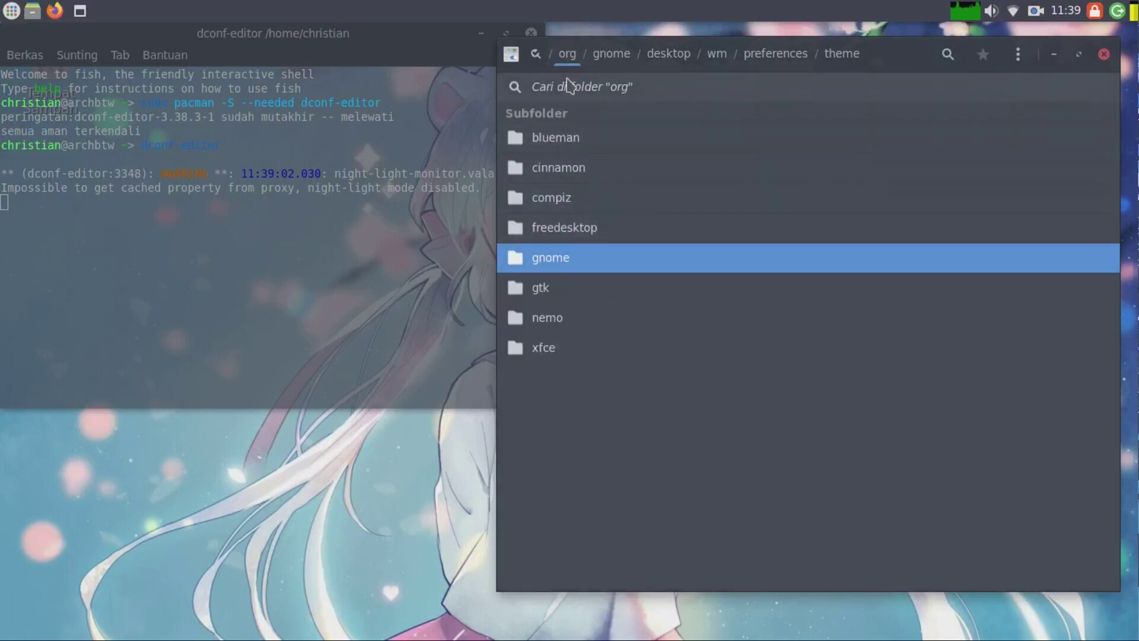
click(537, 58)
click(555, 267)
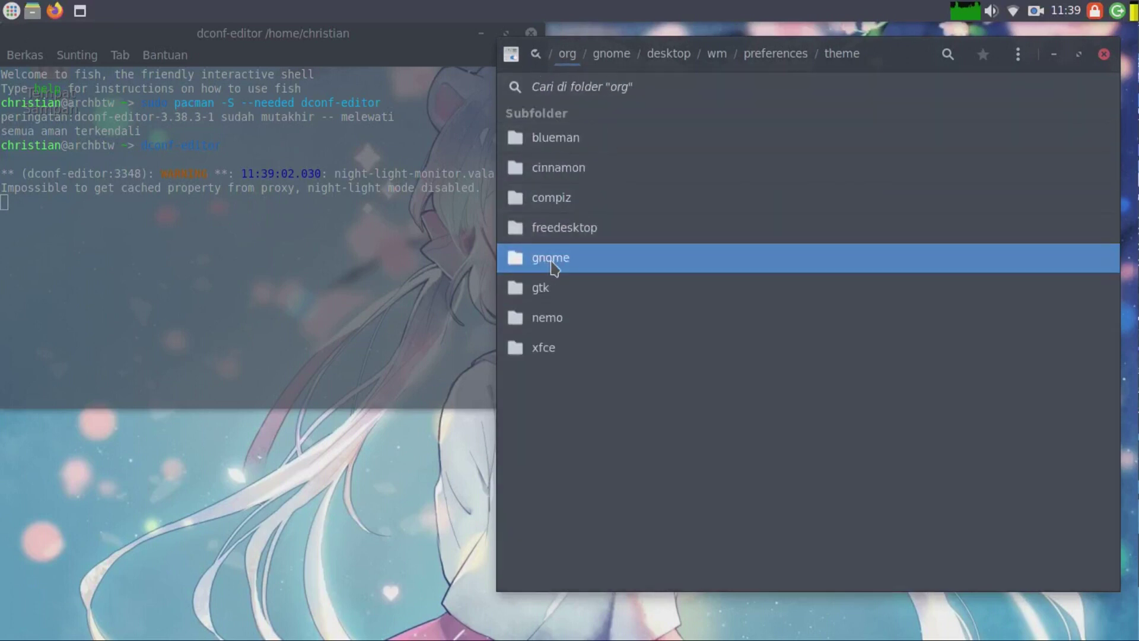
click(620, 255)
click(590, 233)
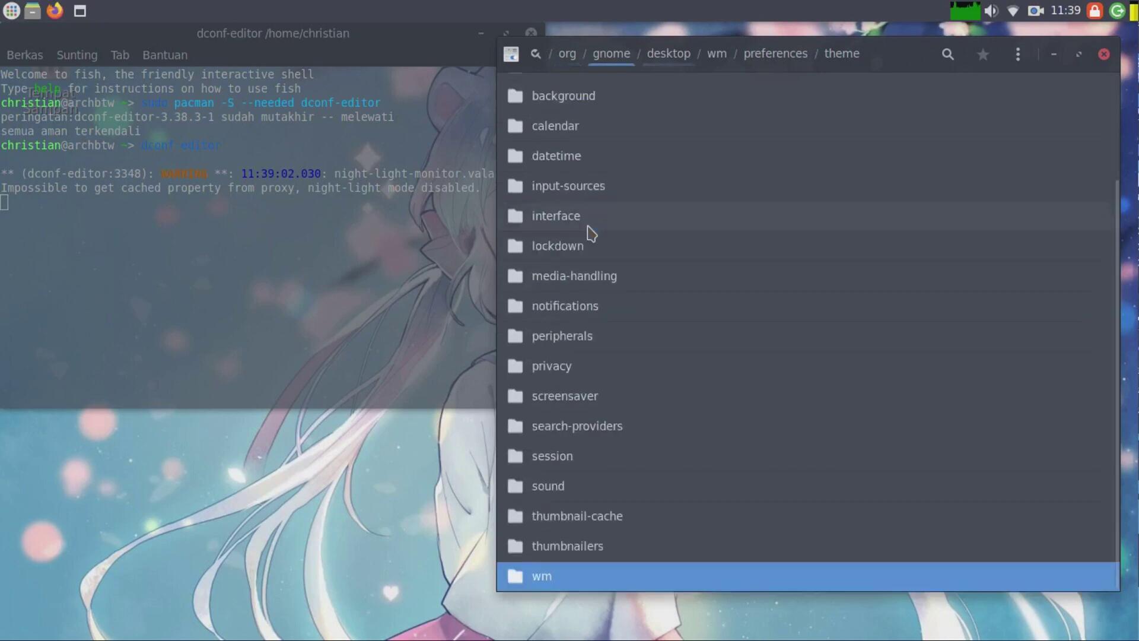
click(571, 577)
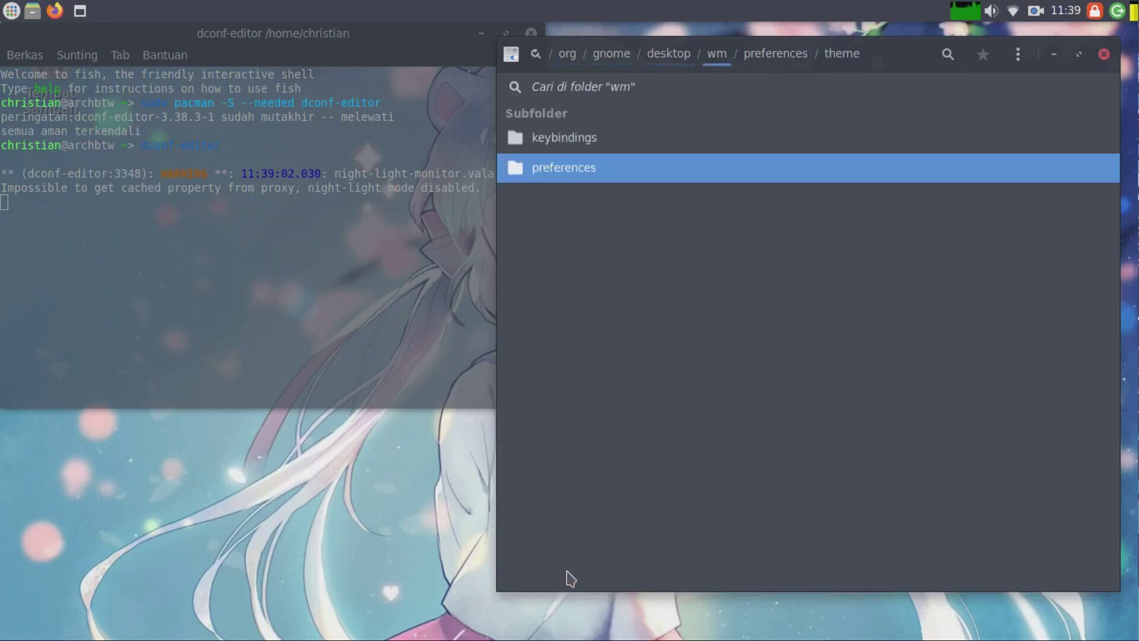
key(Return)
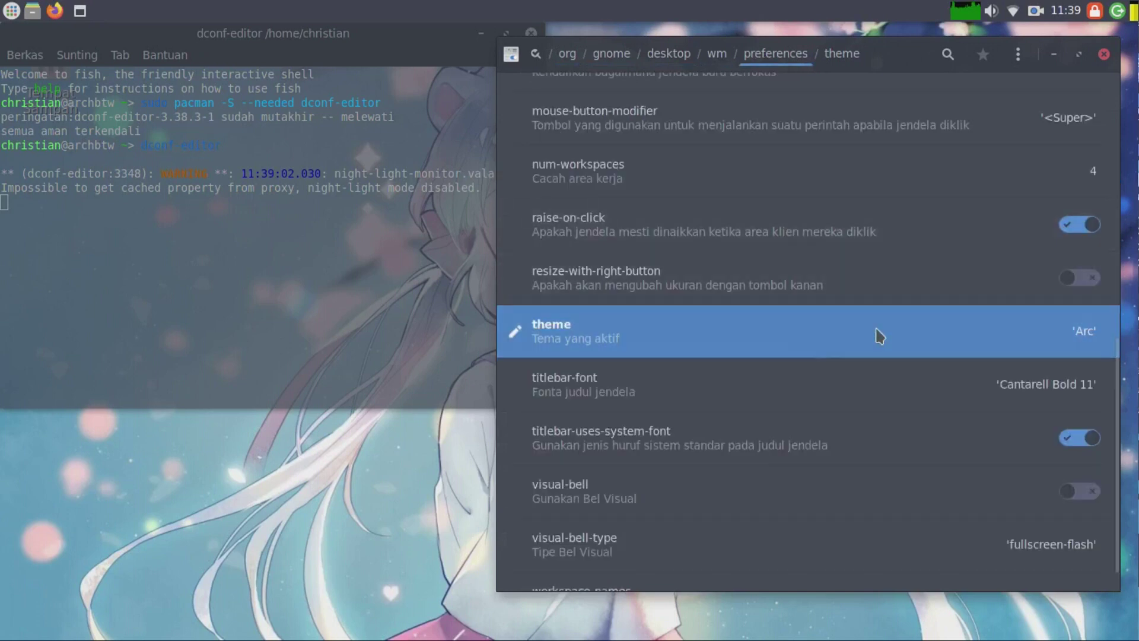
scroll(706, 310, up, 10)
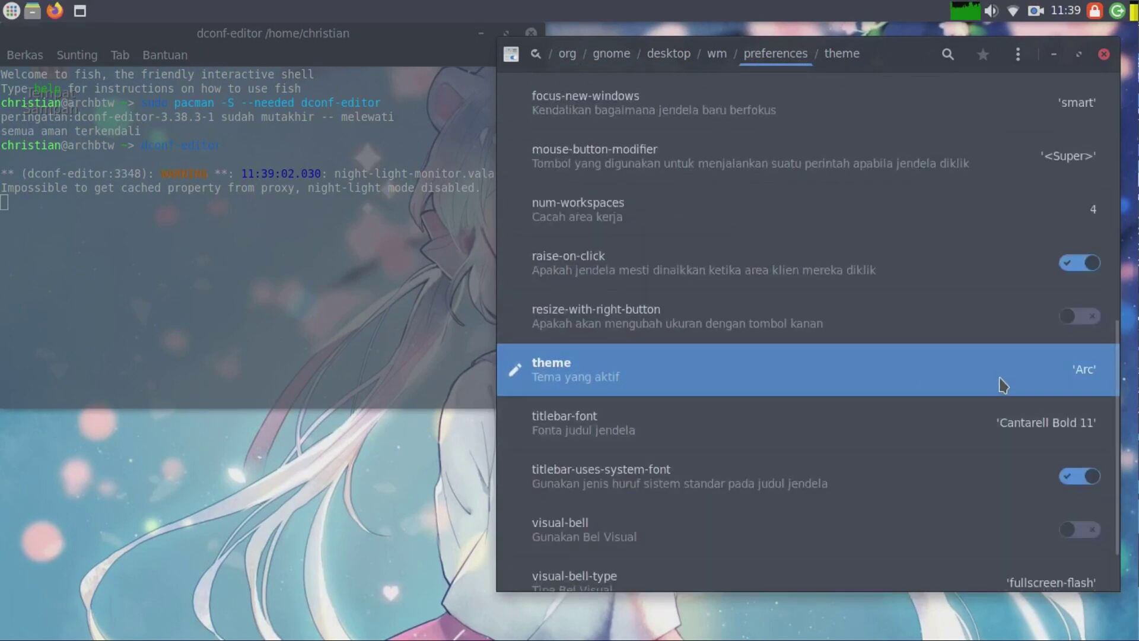
Step: Check the theme key's Arc value, then close dconf Editor and open the applications menu
click(1002, 386)
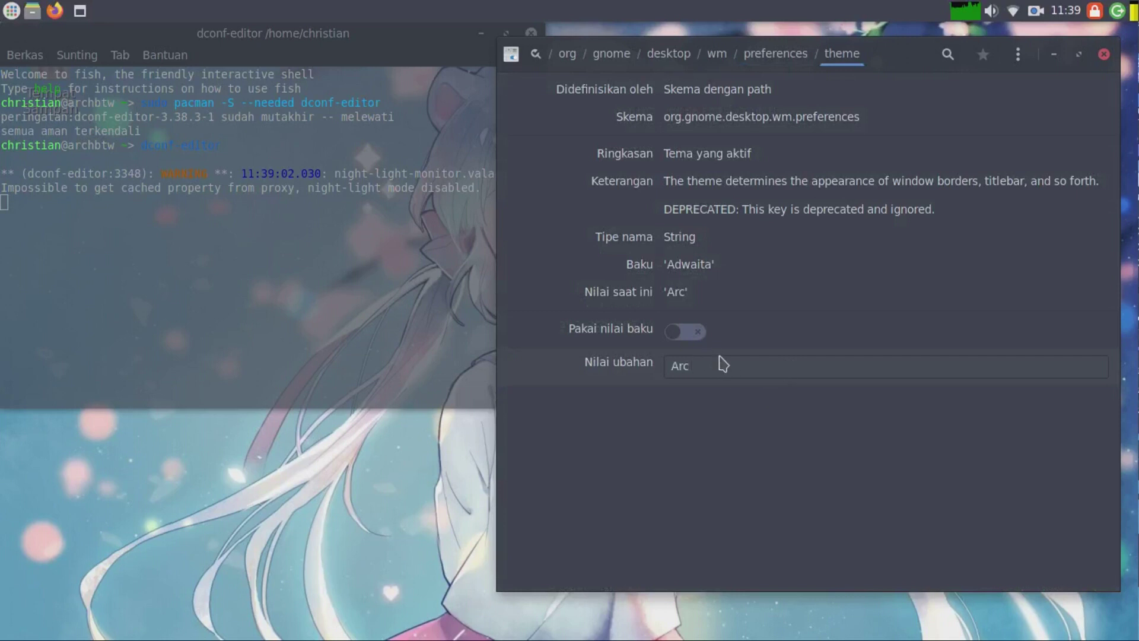
double_click(704, 363)
click(770, 369)
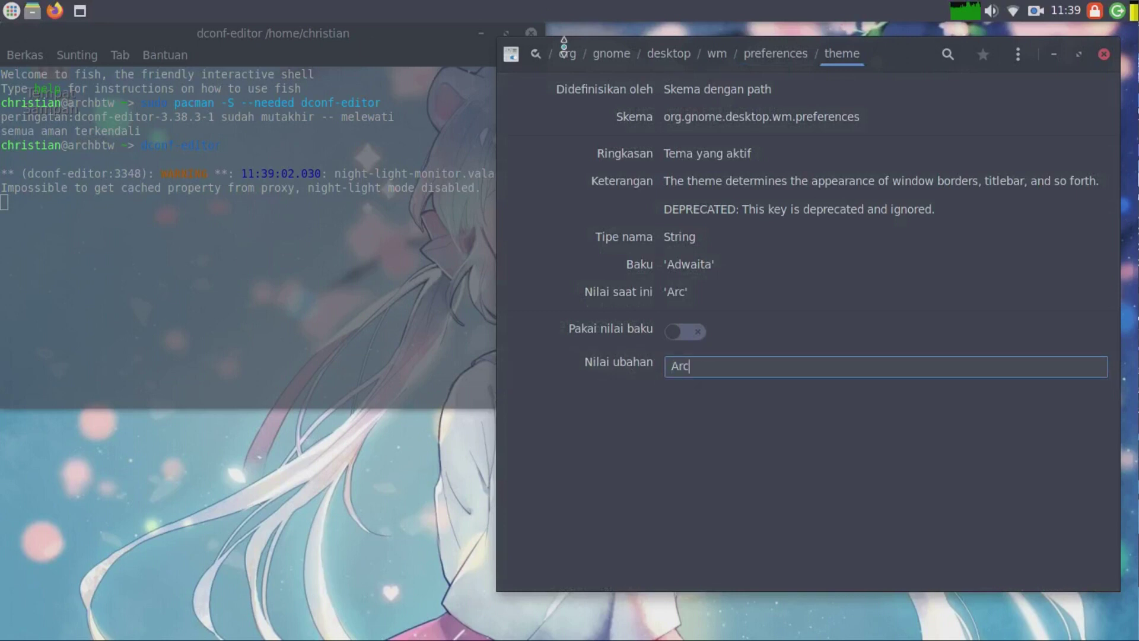
click(771, 54)
drag(829, 41, 814, 40)
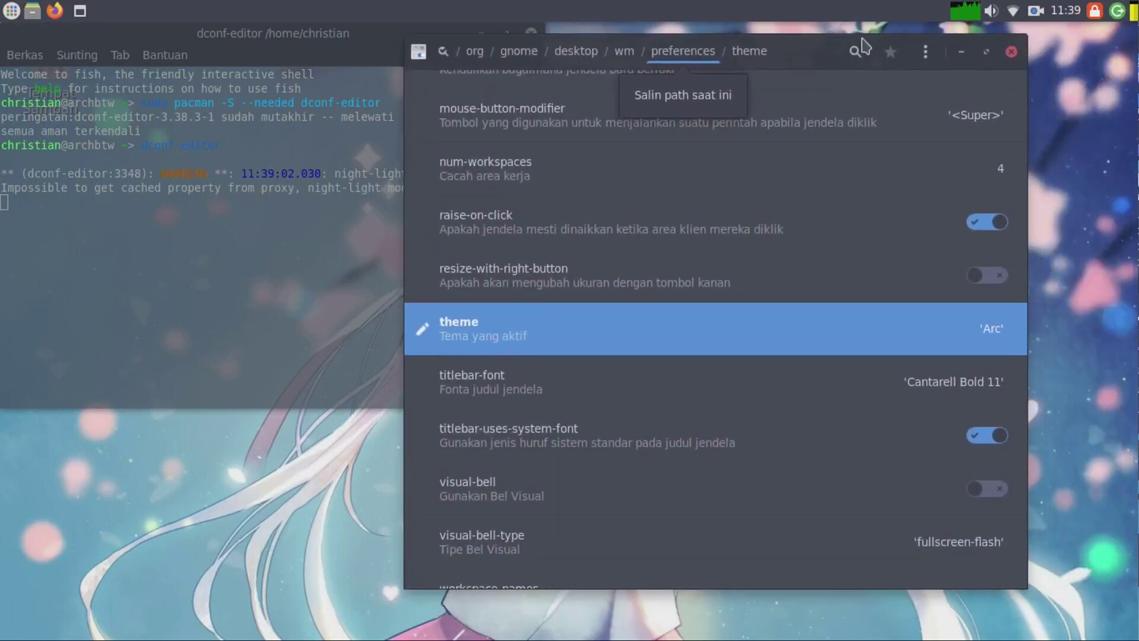
click(1011, 51)
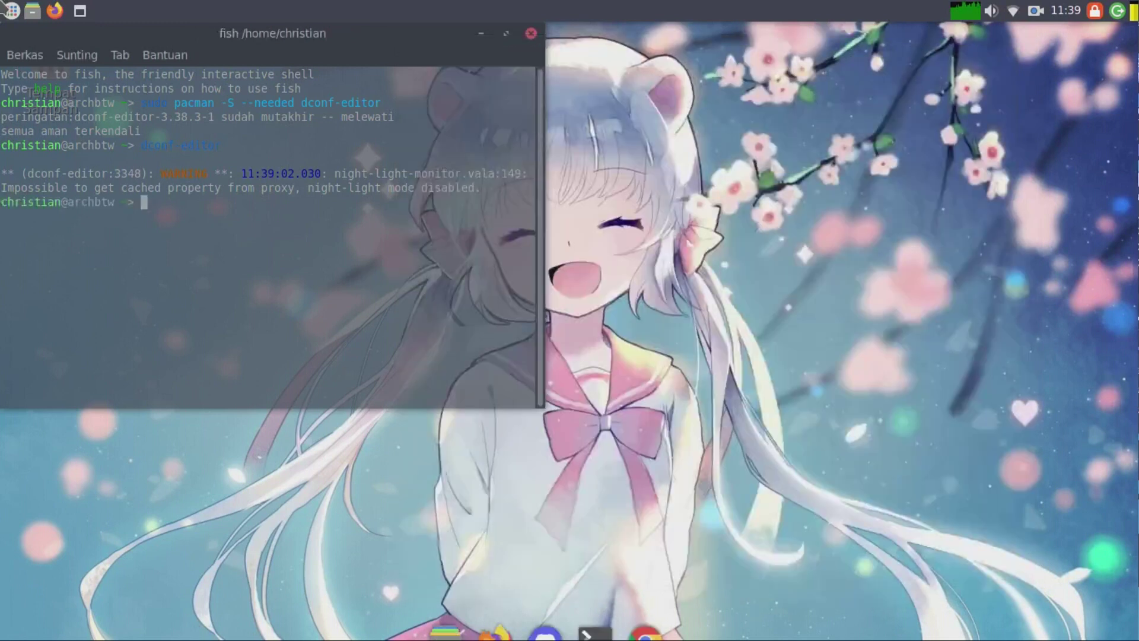
click(12, 11)
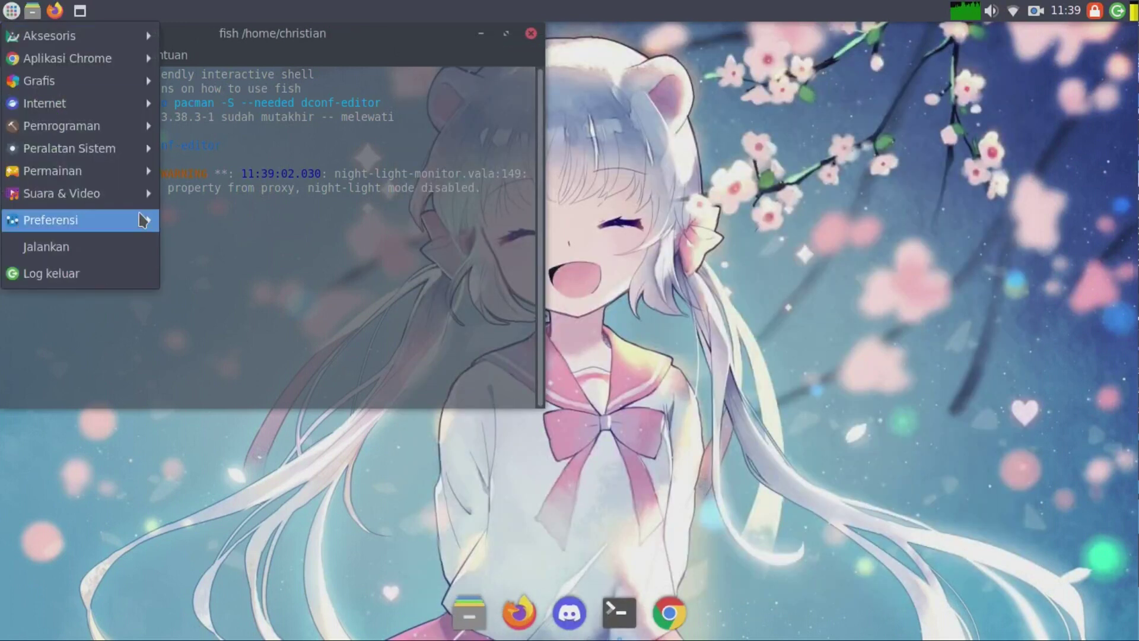
Step: Launch Customize Look and Feel and enable and apply 'Use custom color scheme'
mouse_move(142, 220)
click(248, 466)
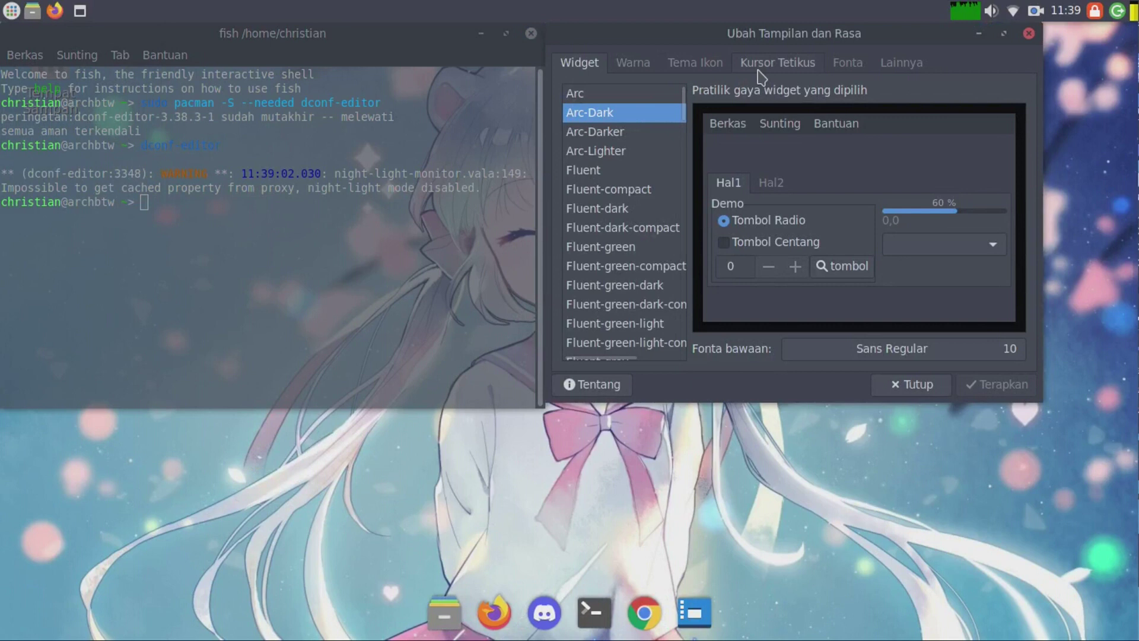
click(703, 64)
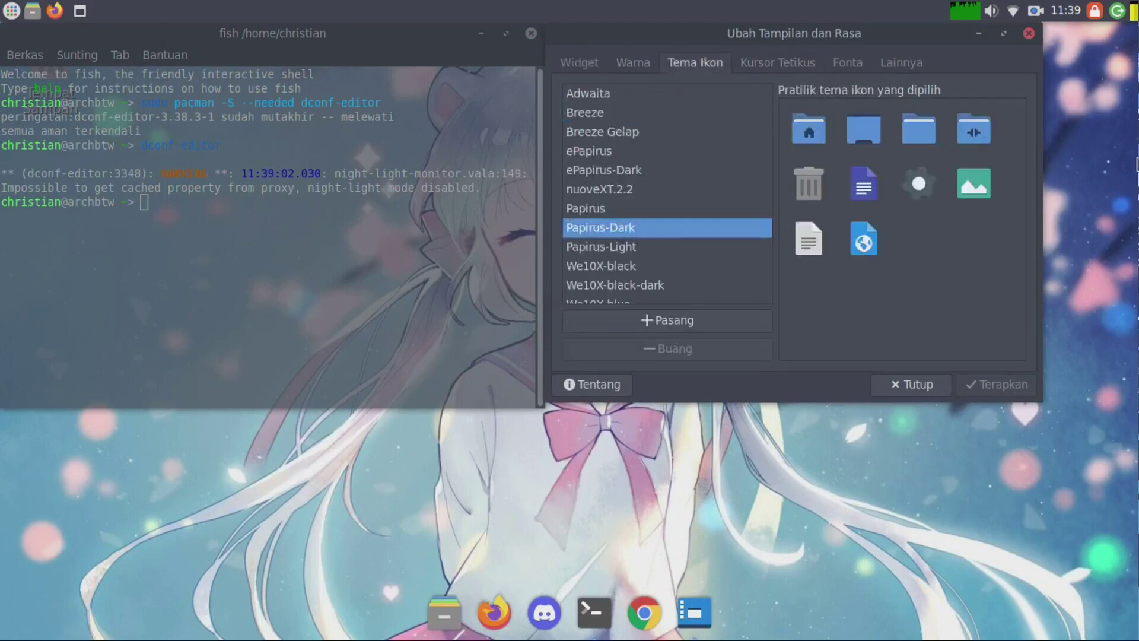
click(636, 64)
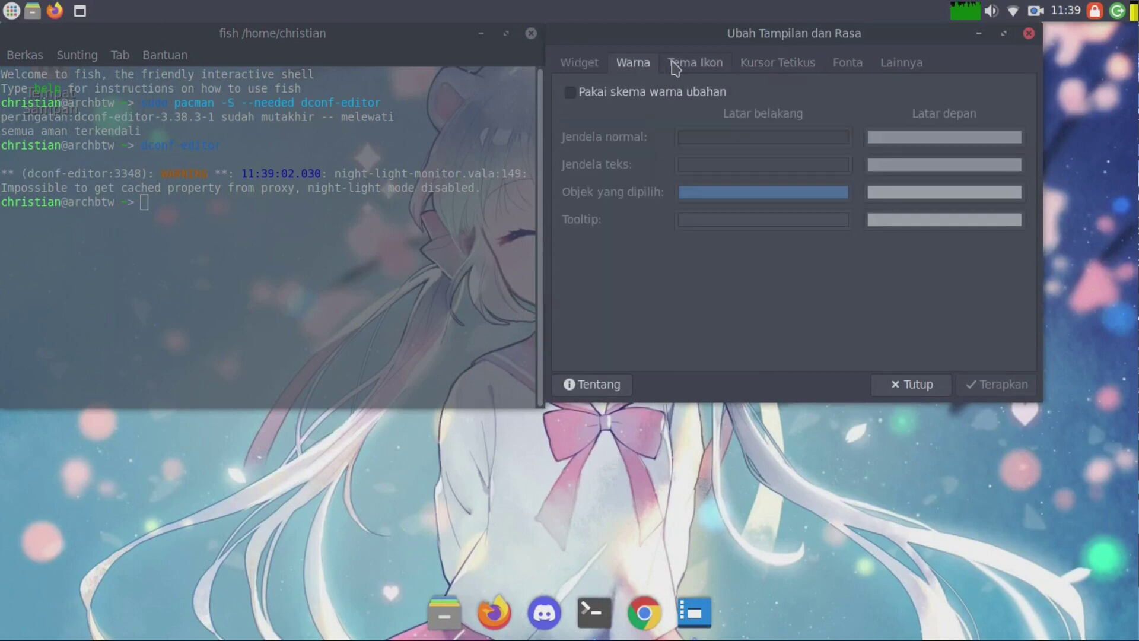
click(700, 64)
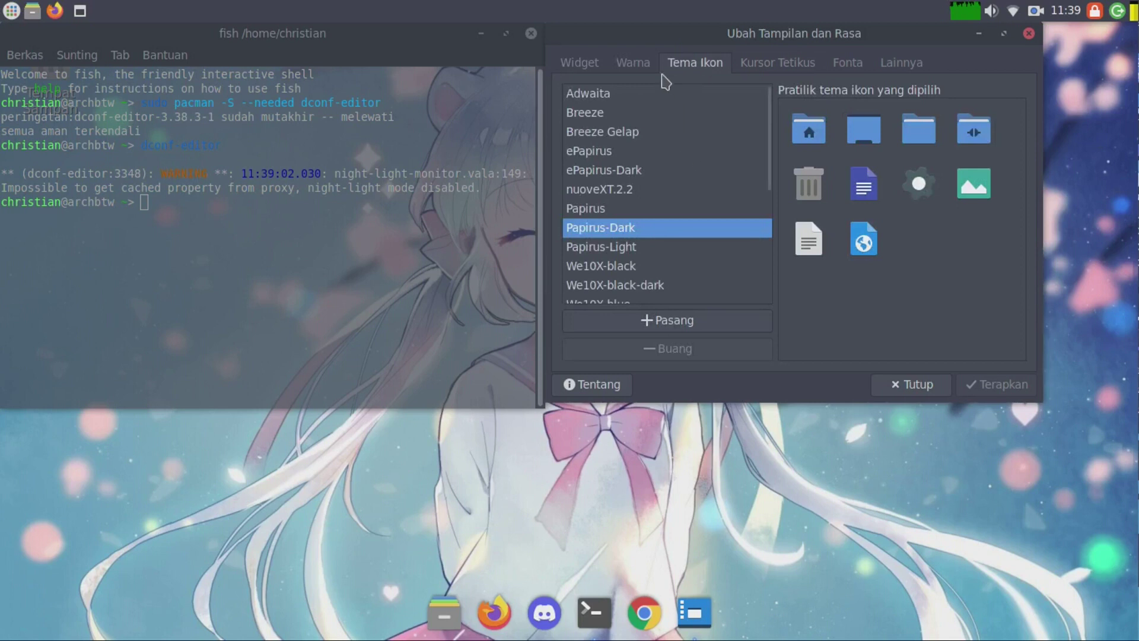
click(634, 64)
click(627, 95)
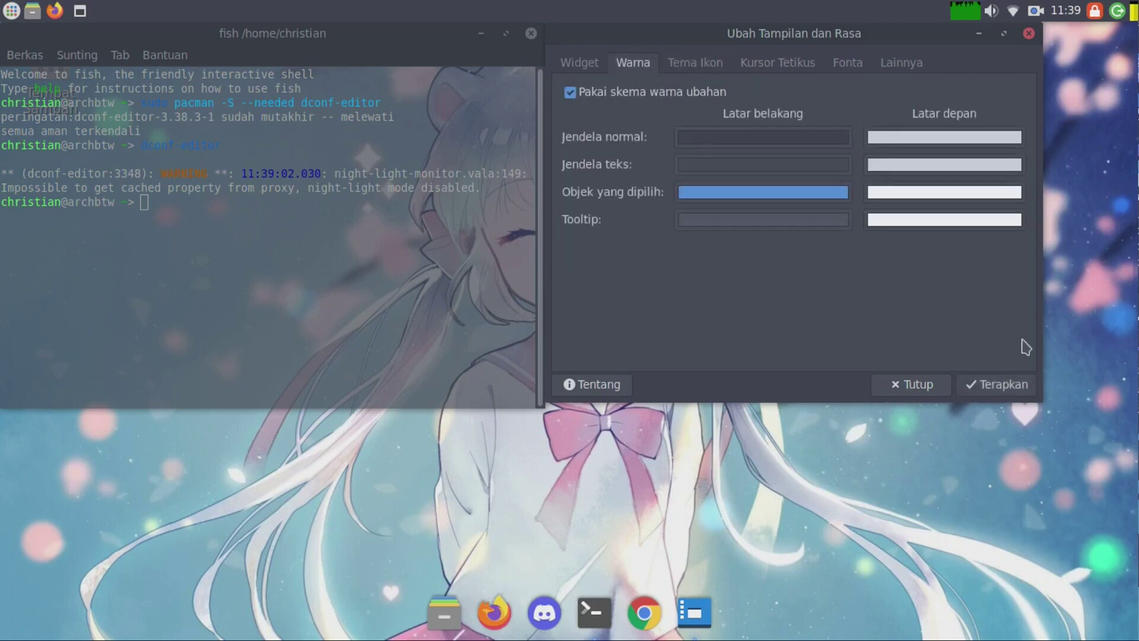
click(1002, 385)
Step: Review the Papirus-Dark icon and Breeze cursor themes, then close the appearance settings
click(696, 63)
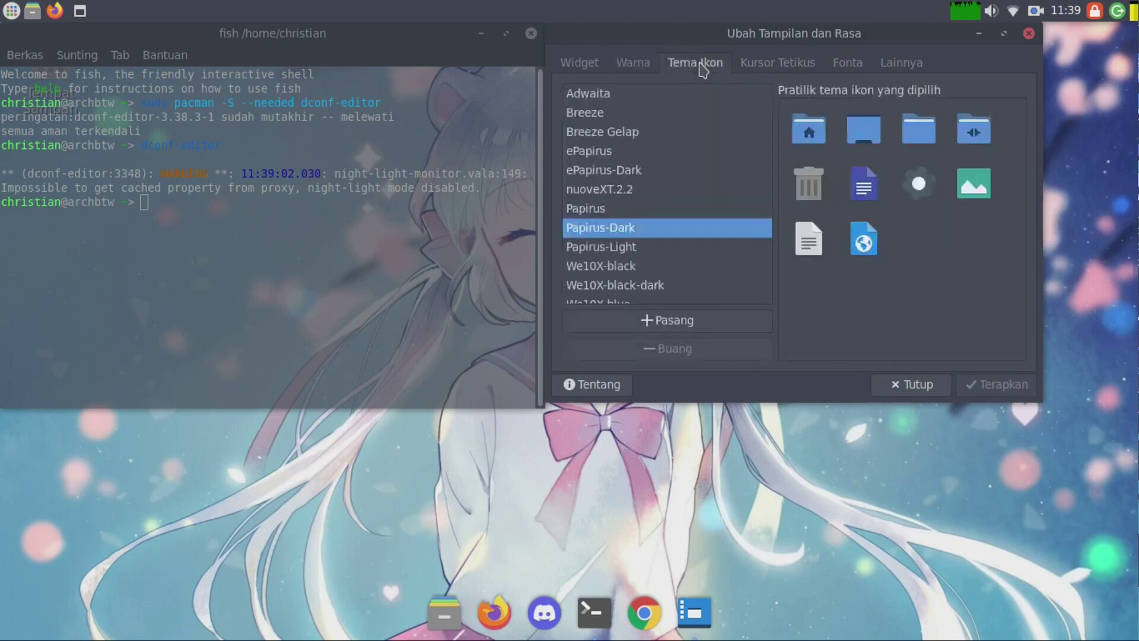
drag(1027, 497, 925, 437)
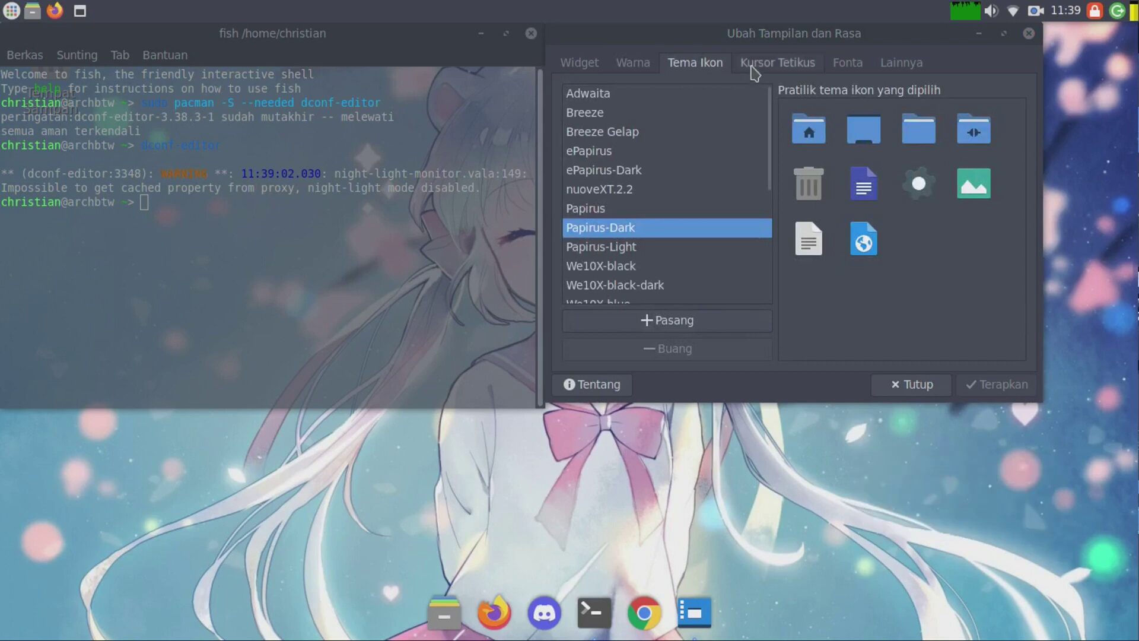
click(777, 63)
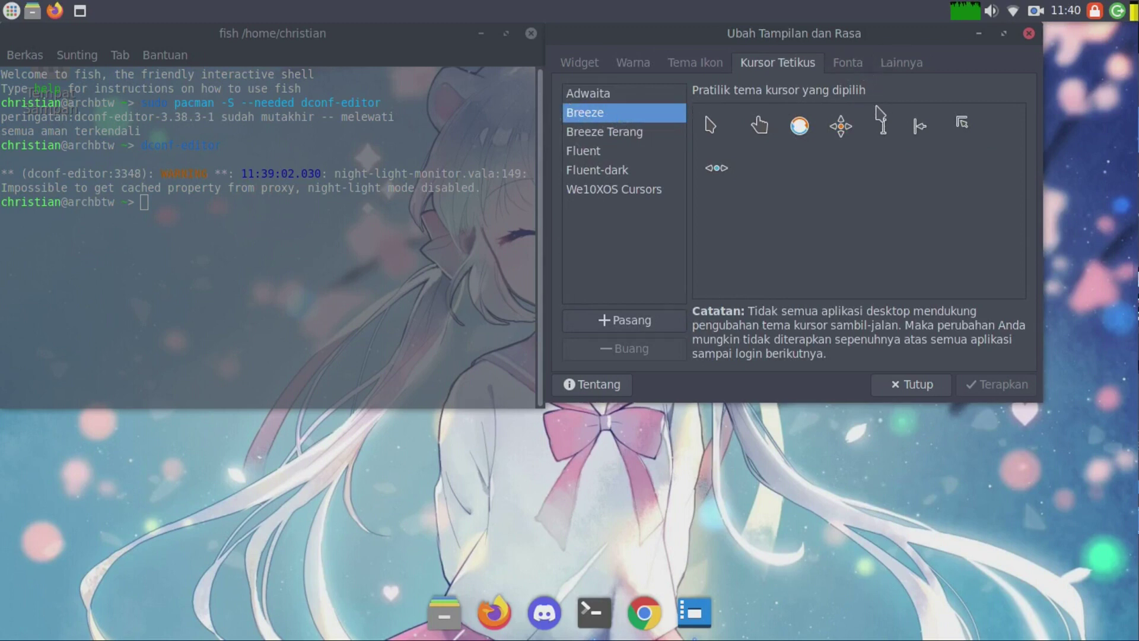
click(714, 71)
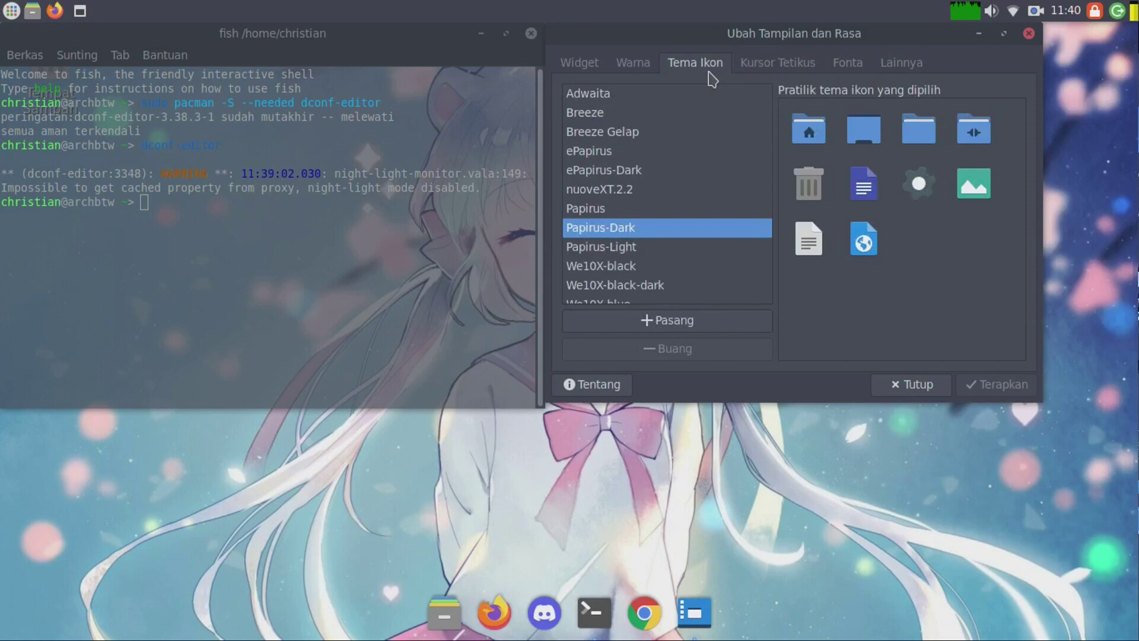
click(907, 384)
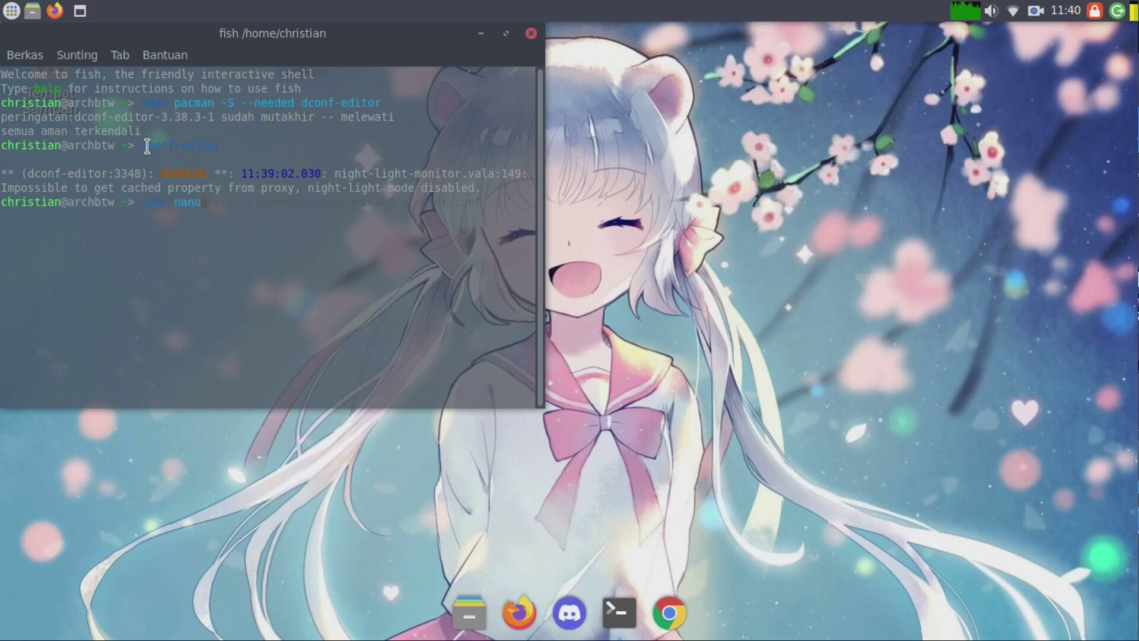
Step: Open /etc/lightdm/lightdm.conf in nano and search for 'greeter-session'
key(Right)
key(BackSpace)
key(BackSpace)
key(BackSpace)
key(BackSpace)
key(BackSpace)
key(BackSpace)
key(BackSpace)
key(BackSpace)
key(BackSpace)
key(BackSpace)
key(BackSpace)
key(BackSpace)
key(BackSpace)
key(BackSpace)
key(BackSpace)
key(BackSpace)
key(BackSpace)
key(BackSpace)
key(BackSpace)
key(BackSpace)
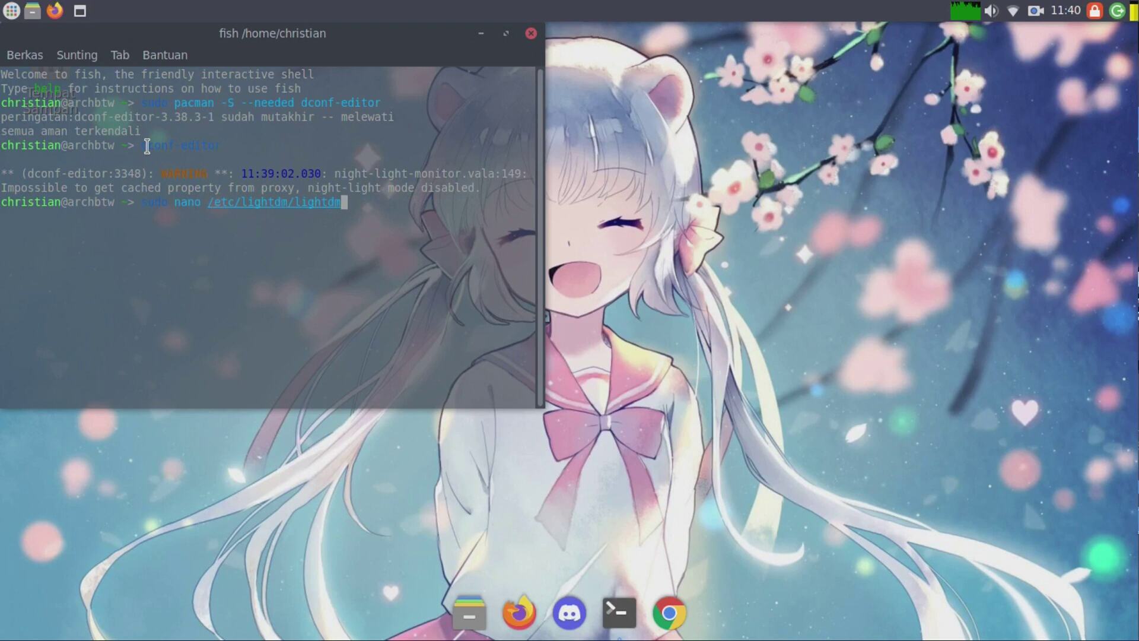
key(Return)
key(ctrl+w)
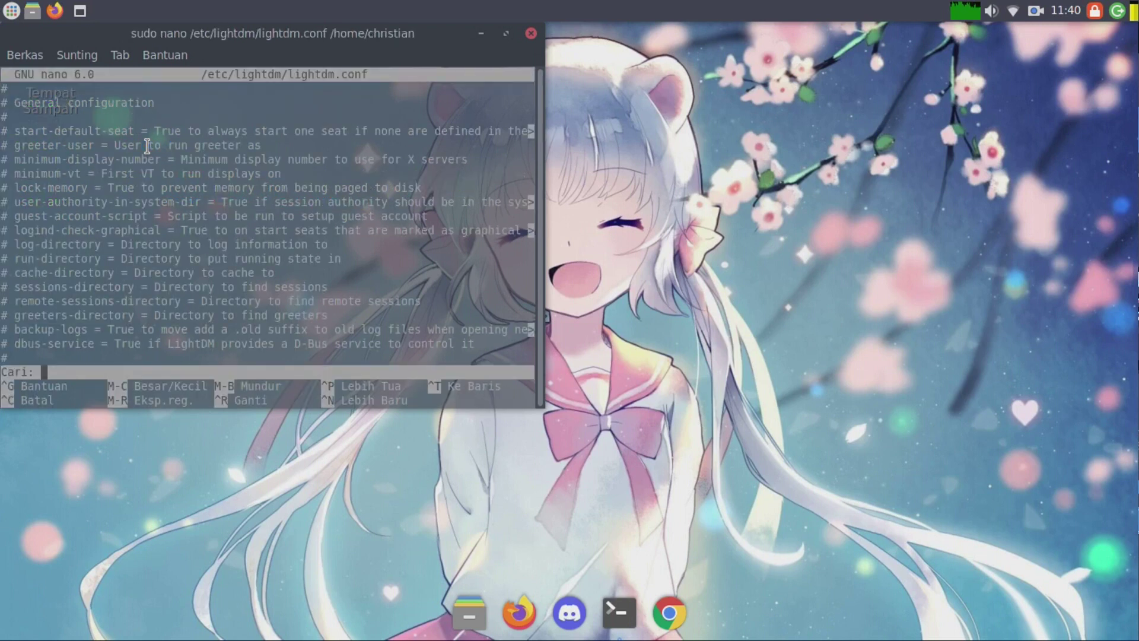
text(g)
key(BackSpace)
key(BackSpace)
text(reeter-session)
key(Return)
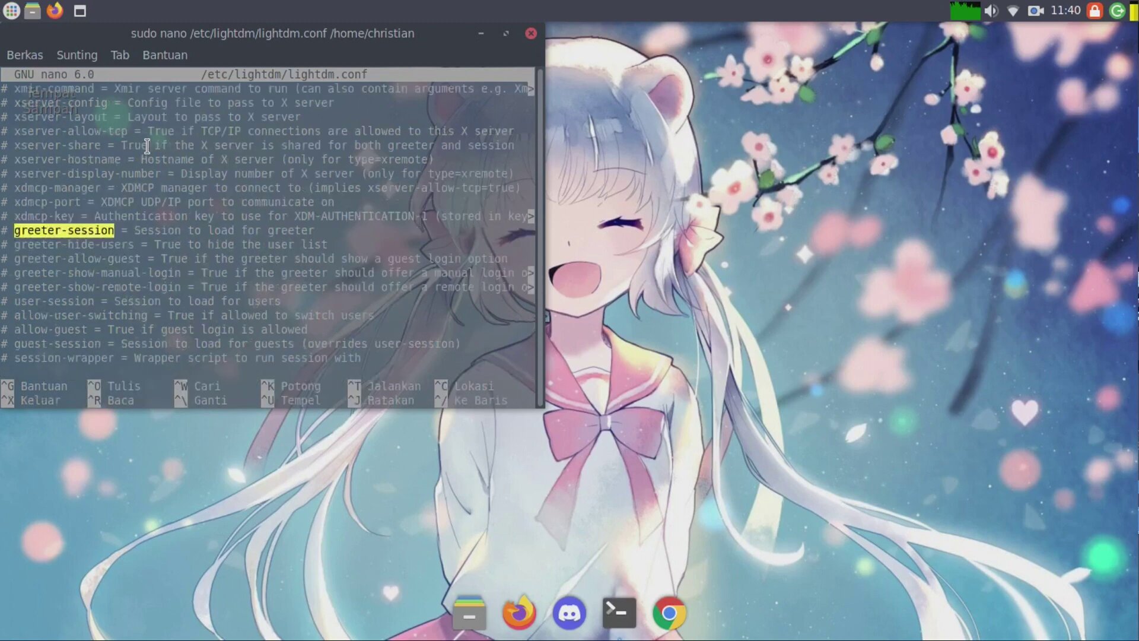
Step: Scroll past the first match and search the file again for 'greeter'
key(Down)
scroll(147, 146, down, 10)
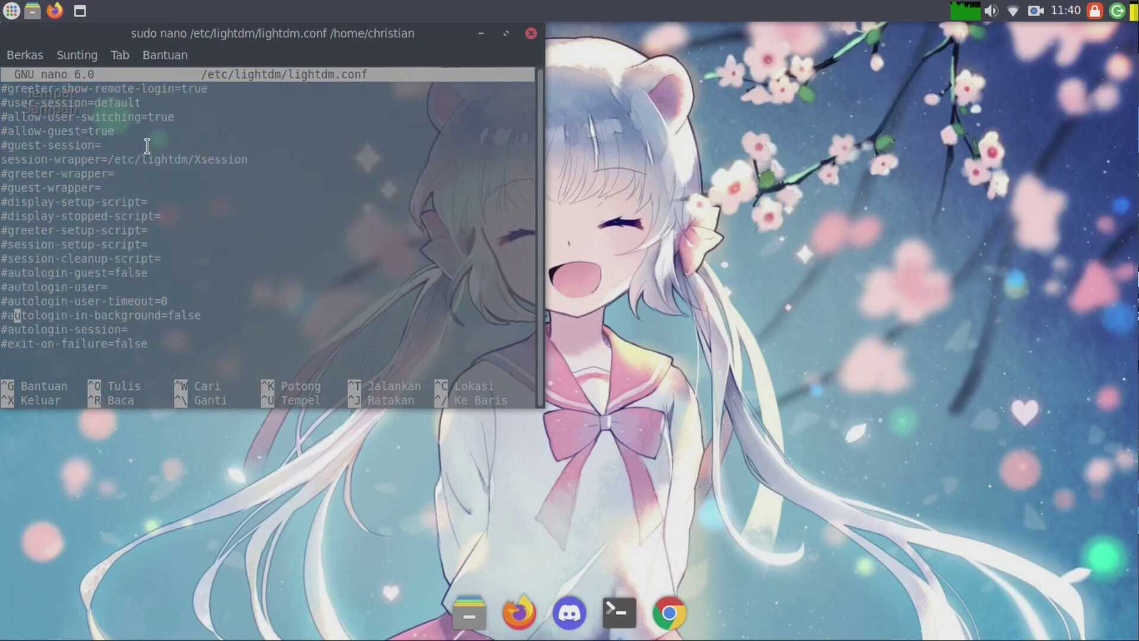
scroll(147, 146, down, 6)
scroll(147, 145, down, 6)
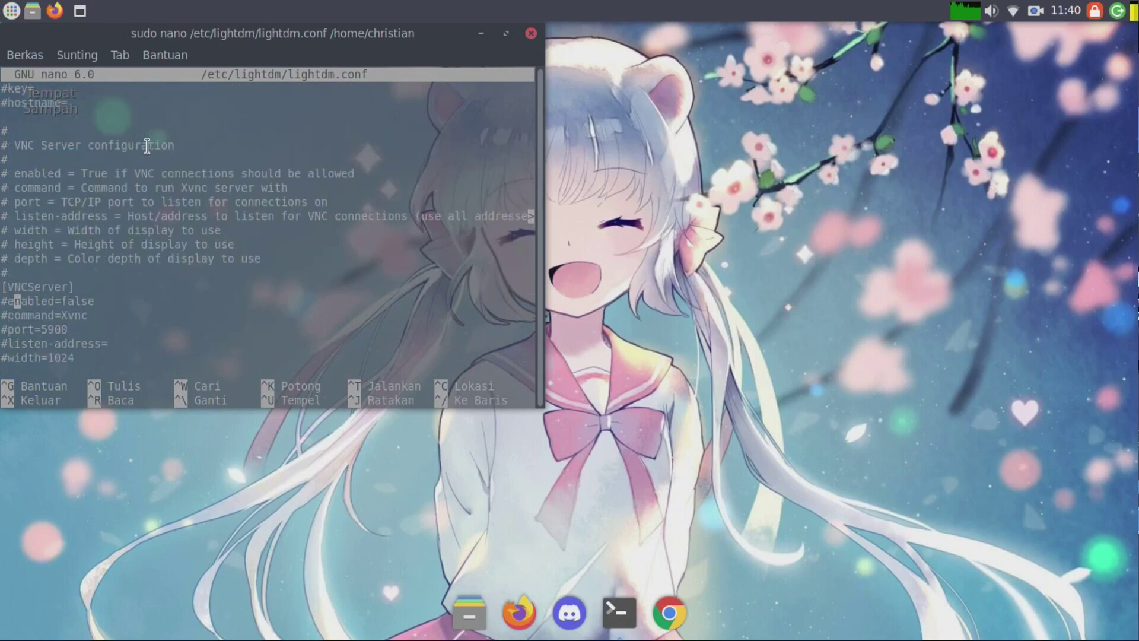
key(ctrl+w)
text(greeter)
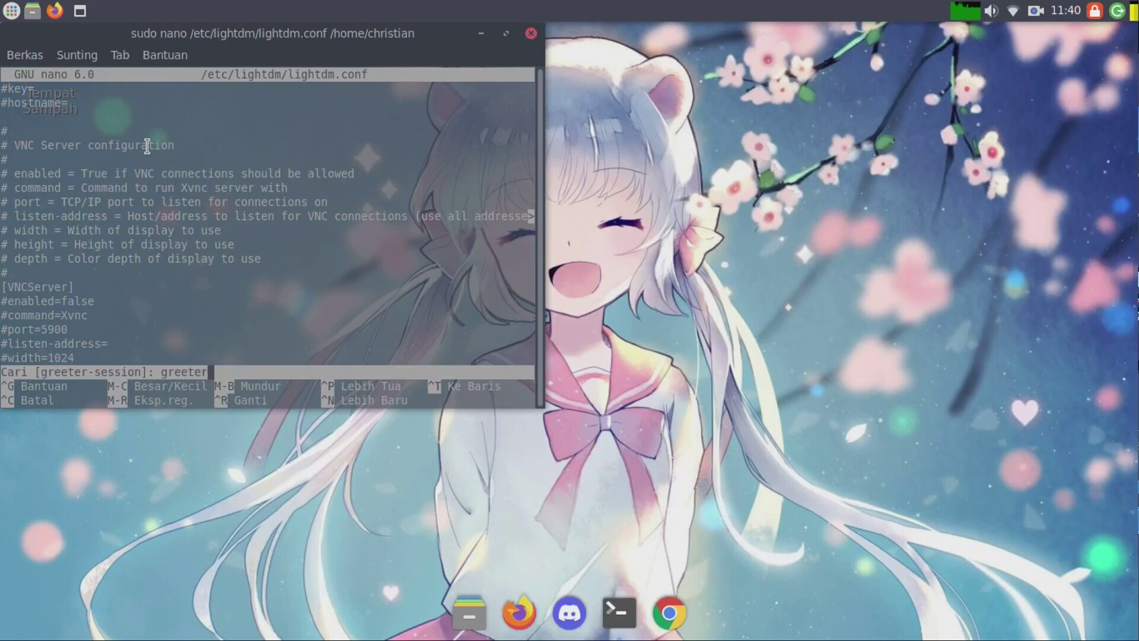
key(Return)
key(Down)
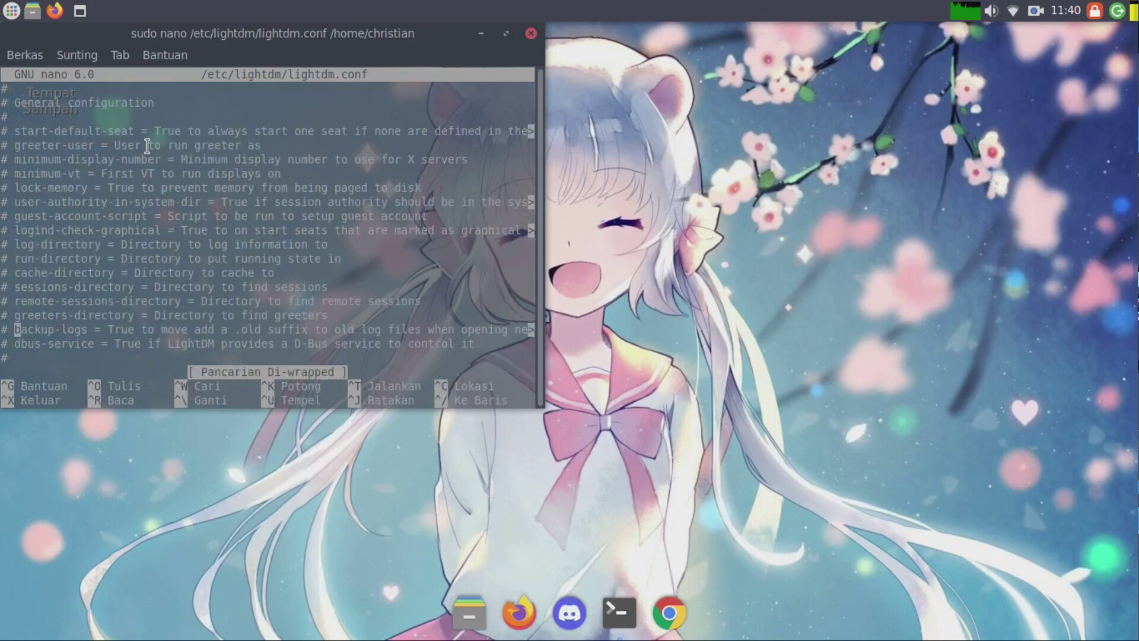
scroll(148, 146, down, 5)
scroll(147, 145, down, 4)
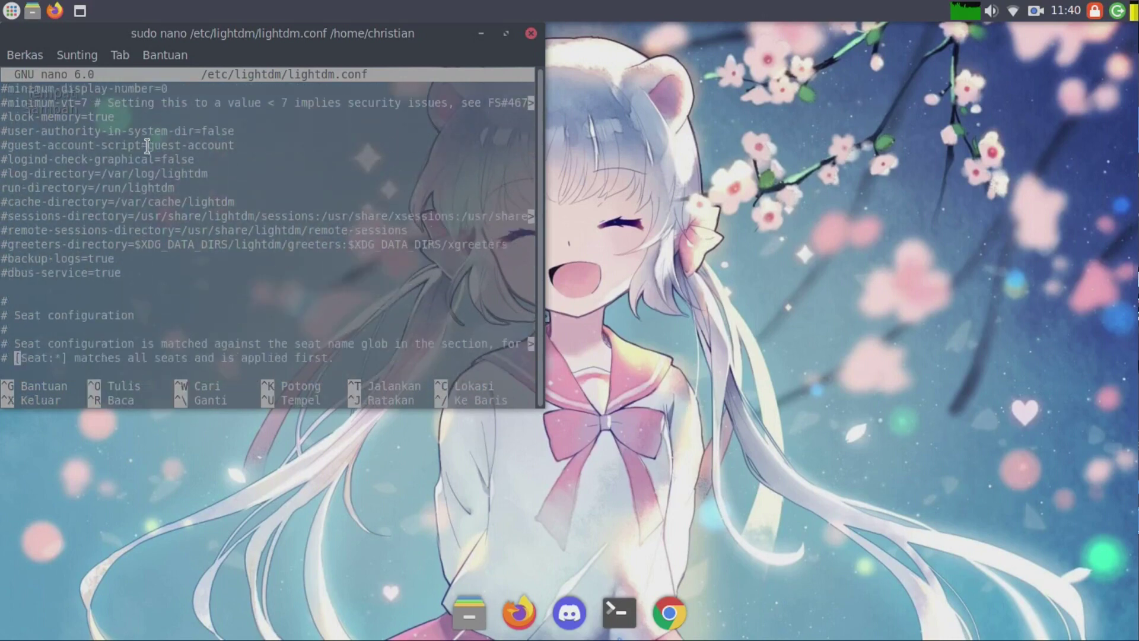
Step: Search 'webkit' to reach the greeter-session line and mark its lightdm-webkit2-greeter value
key(ctrl+w)
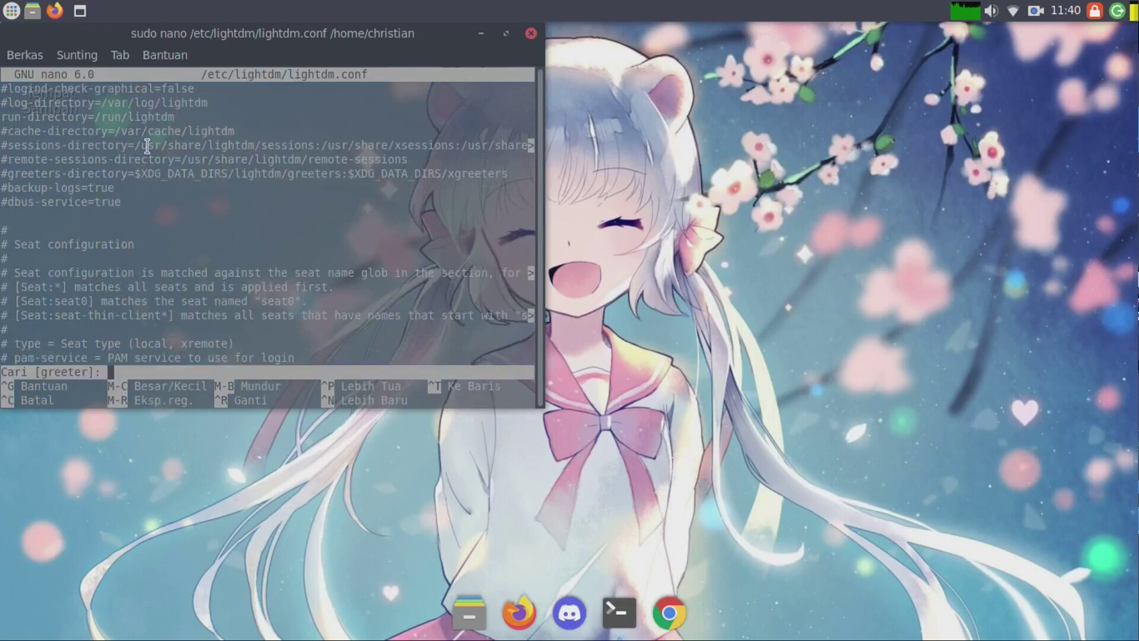
text(webkit)
key(Return)
key(Left)
key(Left)
key(Left)
key(Left)
key(Left)
key(Left)
key(Left)
key(Left)
key(Left)
key(Left)
key(Left)
key(Left)
key(Left)
key(Left)
key(Left)
key(Left)
key(Left)
key(Left)
key(Left)
key(Left)
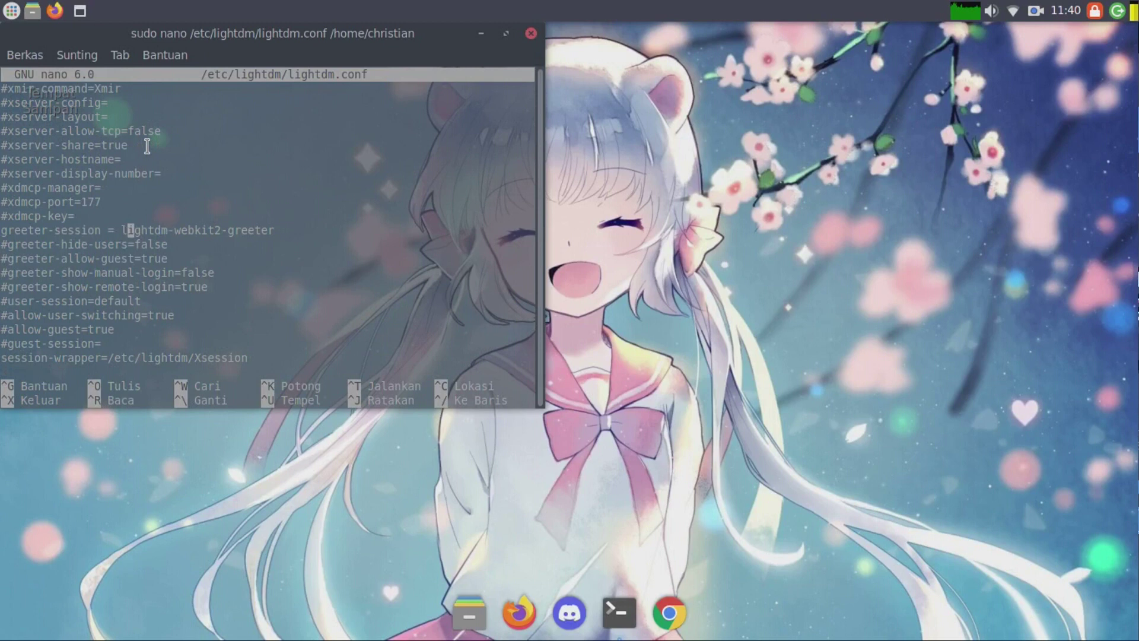
key(Left)
key(Left)
key(Left)
key(Right)
key(Right)
key(Right)
key(Right)
key(Right)
key(Right)
key(Right)
key(Right)
key(Right)
key(Right)
key(Right)
key(Right)
key(Right)
key(Right)
key(Right)
key(Right)
key(Right)
key(shift+Right)
key(shift+Right)
key(shift+Right)
key(shift+Right)
key(shift+Right)
key(shift+Right)
key(shift+Right)
key(shift+Right)
key(shift+Right)
key(shift+Right)
key(shift+Right)
key(shift+Right)
key(shift+Right)
key(shift+Right)
key(shift+Right)
key(shift+Right)
key(shift+Right)
key(shift+Right)
key(shift+Right)
key(shift+Right)
key(shift+Left)
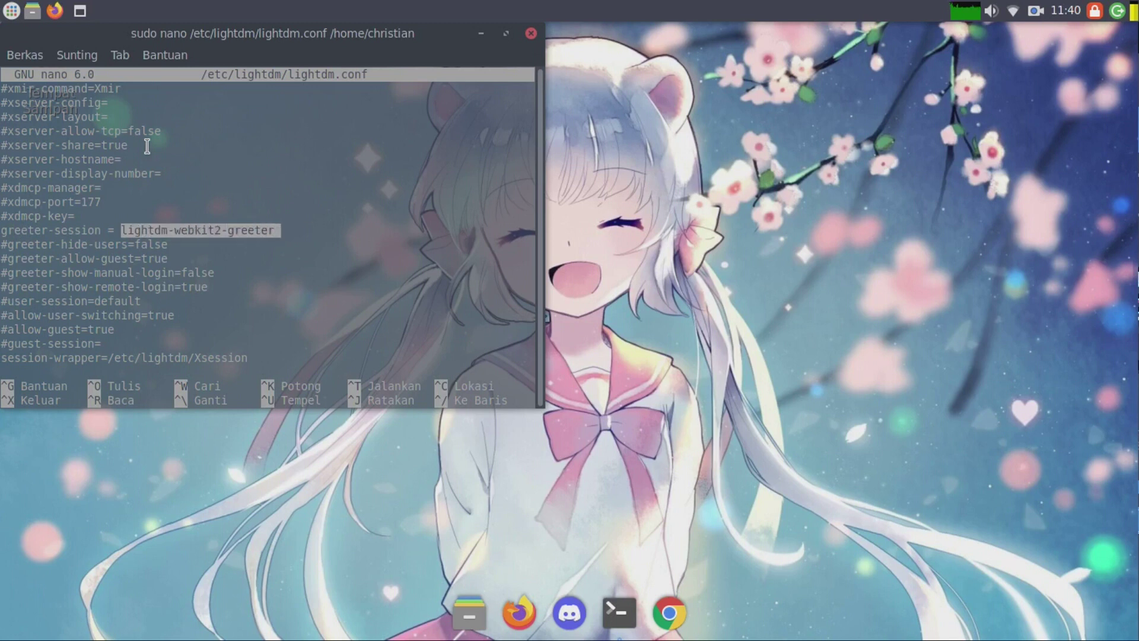
key(Left)
key(Left)
key(Left)
key(Left)
key(Left)
key(Left)
key(Left)
key(Left)
key(Left)
key(Left)
key(Left)
key(Left)
key(Left)
key(Left)
key(Left)
key(Left)
key(Left)
key(Left)
key(Left)
key(Left)
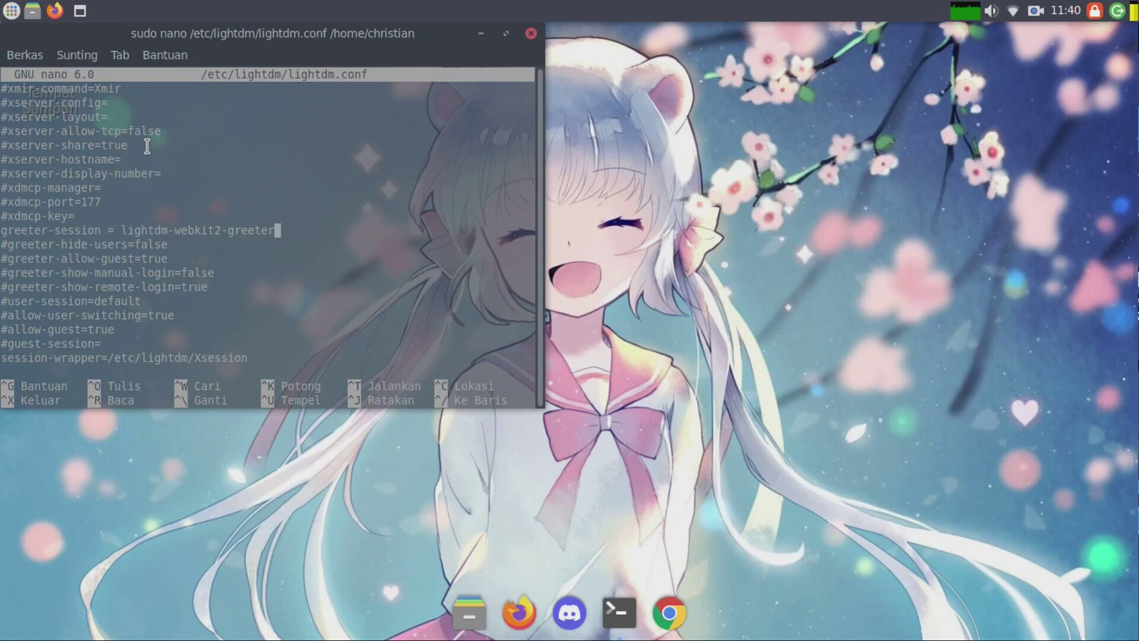
Step: Exit lightdm.conf and open /etc/lightdm/lightdm-webkit2-greeter.conf in nano
key(ctrl+x)
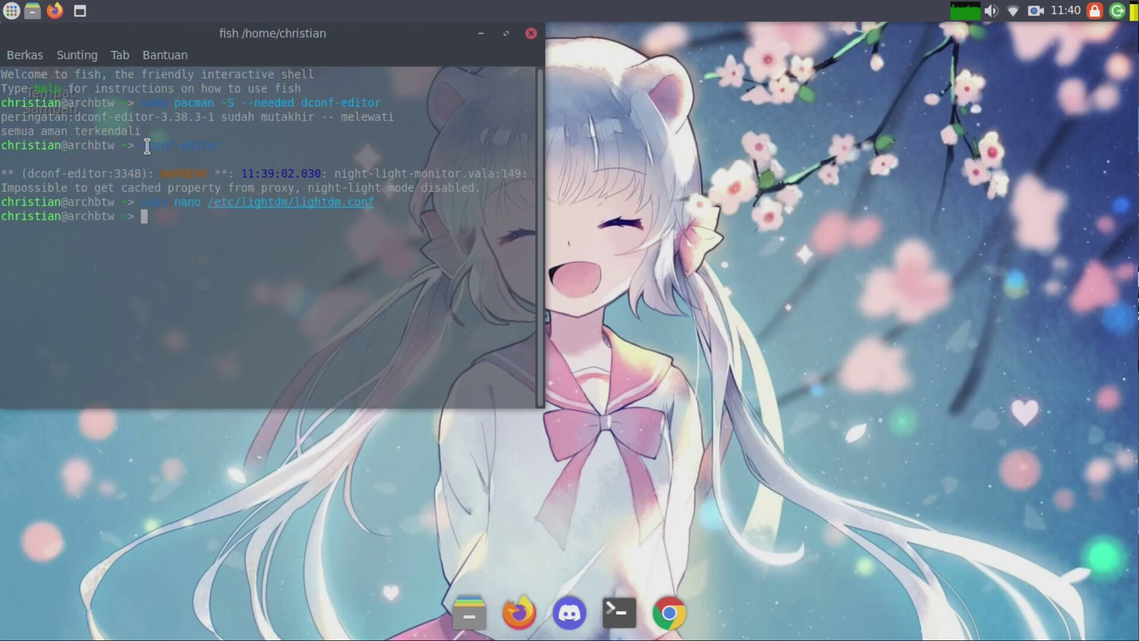
key(Up)
key(BackSpace)
key(BackSpace)
key(BackSpace)
key(BackSpace)
key(BackSpace)
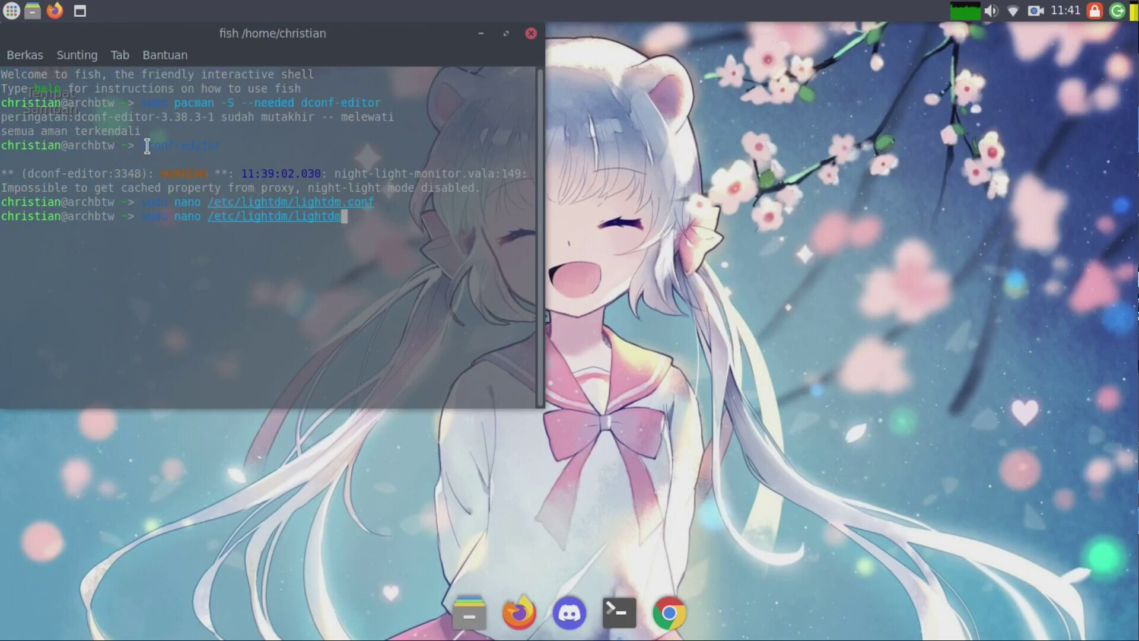
text(-)
key(Right)
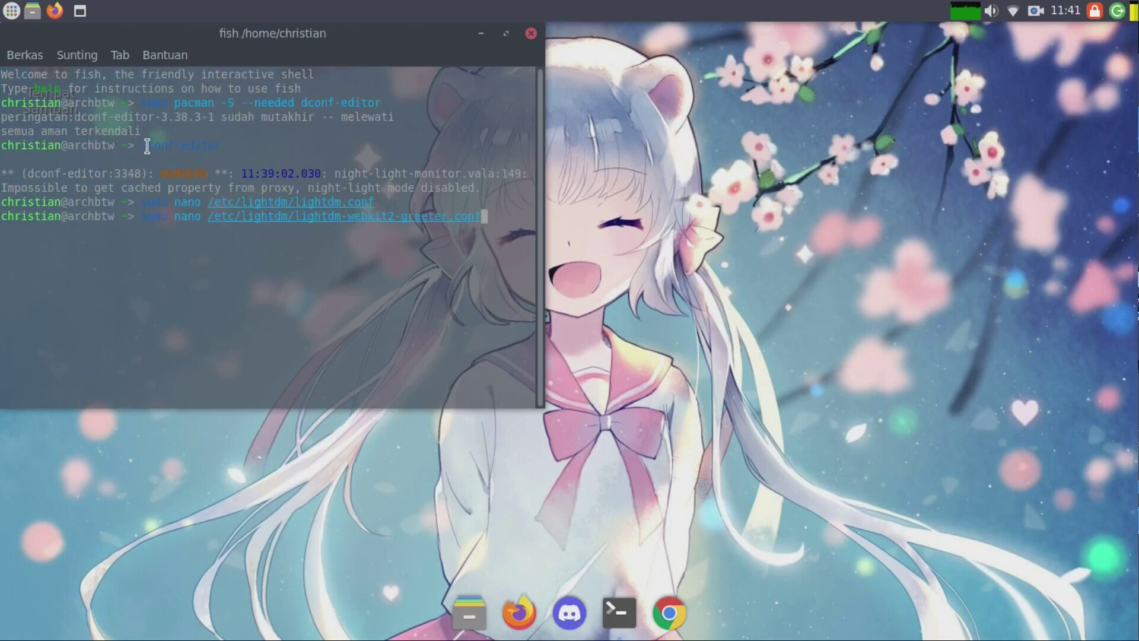
key(Return)
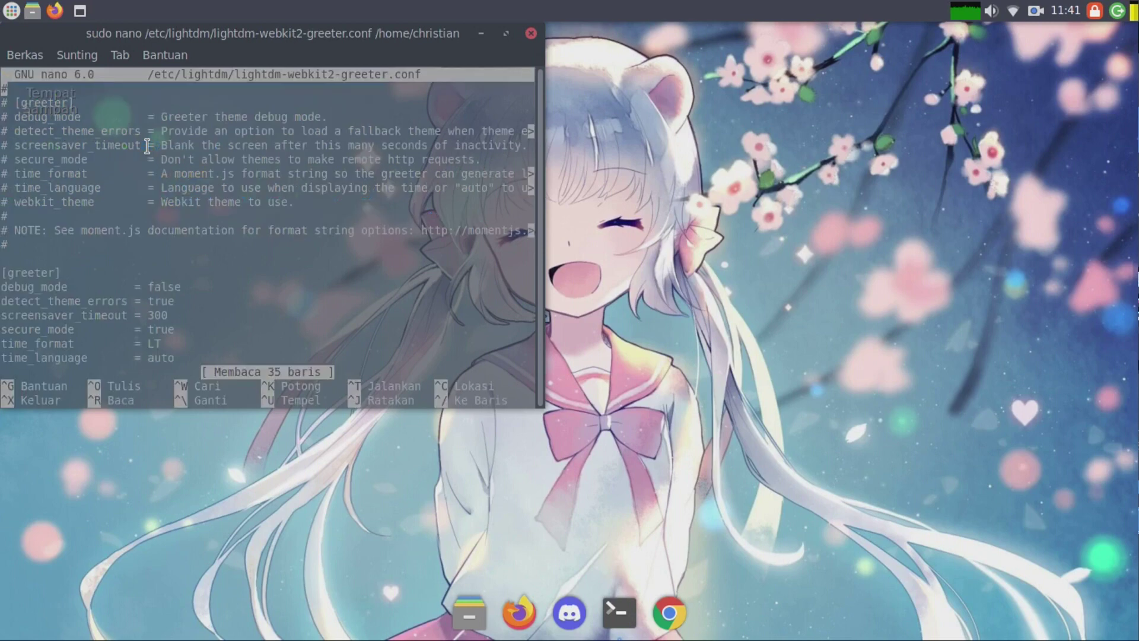
Step: Locate the webkit_theme = litarvan setting and close the file
key(Page_Down)
scroll(147, 146, up, 1)
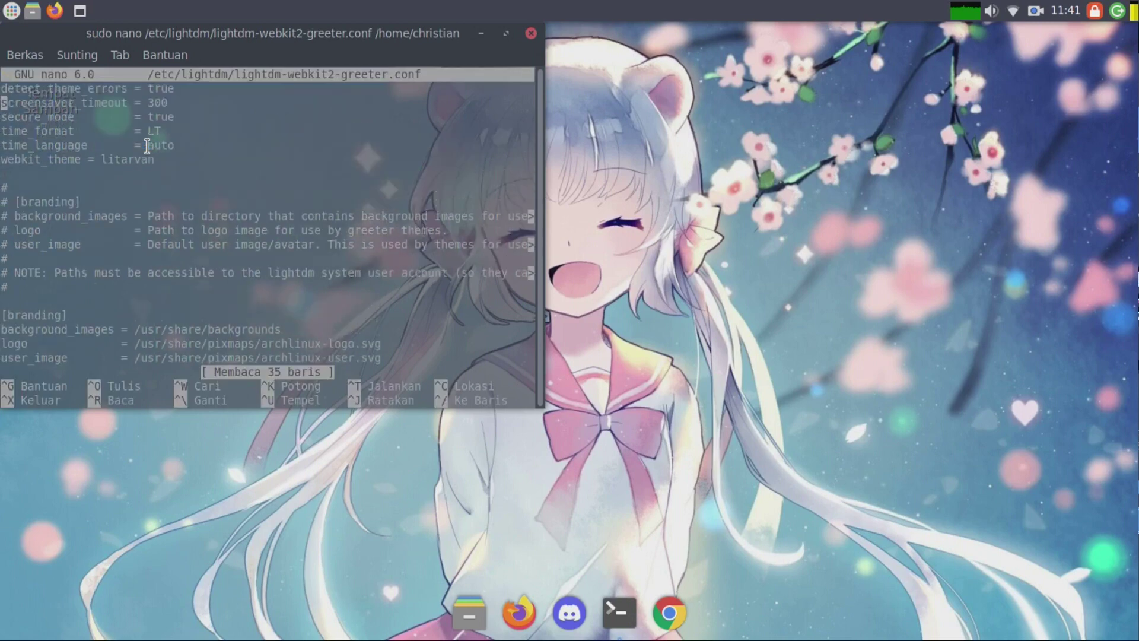
key(Down)
key(Down)
key(Down)
key(Down)
key(Down)
key(Up)
key(End)
key(Left)
key(Left)
key(Left)
key(Left)
key(Left)
key(Left)
key(Left)
key(Left)
key(ctrl+x)
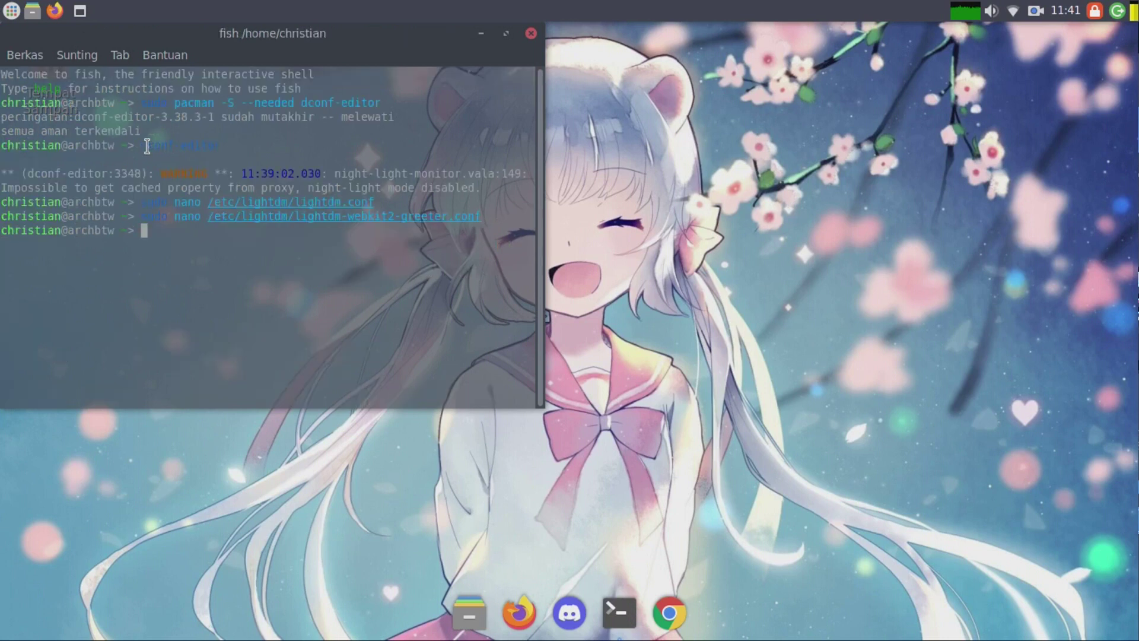
Step: Draft systemctl commands to disable lxdm and start lightdm without running them
text(sudo s)
text(dm)
key(BackSpace)
key(BackSpace)
key(BackSpace)
key(BackSpace)
key(BackSpace)
key(BackSpace)
key(BackSpace)
key(BackSpace)
key(BackSpace)
key(BackSpace)
key(BackSpace)
key(BackSpace)
text(lx)
key(BackSpace)
key(BackSpace)
key(BackSpace)
key(BackSpace)
key(BackSpace)
key(BackSpace)
key(BackSpace)
key(BackSpace)
text(sta)
key(Right)
Step: Try changing it to enable lightdm, discard the command, and run exit
key(Left)
key(Left)
key(Left)
key(Left)
key(Left)
key(Left)
key(Left)
key(Left)
key(Left)
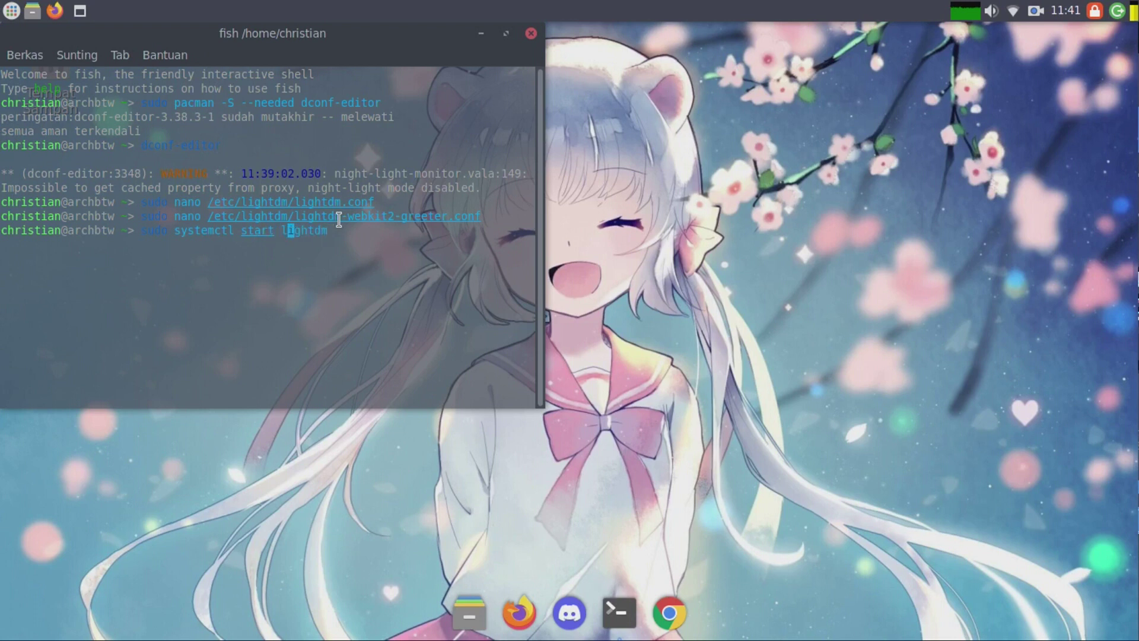
key(BackSpace)
key(BackSpace)
key(BackSpace)
key(BackSpace)
key(BackSpace)
text(enable)
key(BackSpace)
key(BackSpace)
key(BackSpace)
key(BackSpace)
key(BackSpace)
key(BackSpace)
key(Right)
key(Right)
key(Right)
key(Right)
key(Right)
key(Right)
key(BackSpace)
key(BackSpace)
key(BackSpace)
key(BackSpace)
key(BackSpace)
key(BackSpace)
key(BackSpace)
key(BackSpace)
key(BackSpace)
key(BackSpace)
key(BackSpace)
key(BackSpace)
key(BackSpace)
key(BackSpace)
key(BackSpace)
key(BackSpace)
key(BackSpace)
key(BackSpace)
key(BackSpace)
key(BackSpace)
text(exit)
key(Return)
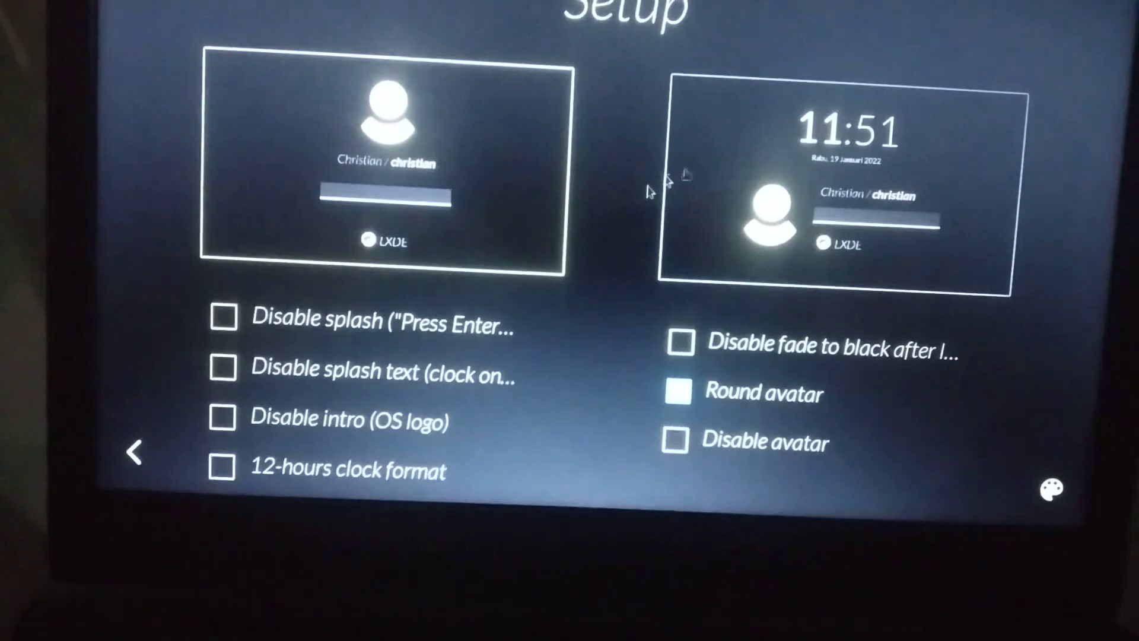
Step: Pick the large-clock login layout, then bring up Theming showing primary colour #249cea and the anime wallpaper
click(783, 187)
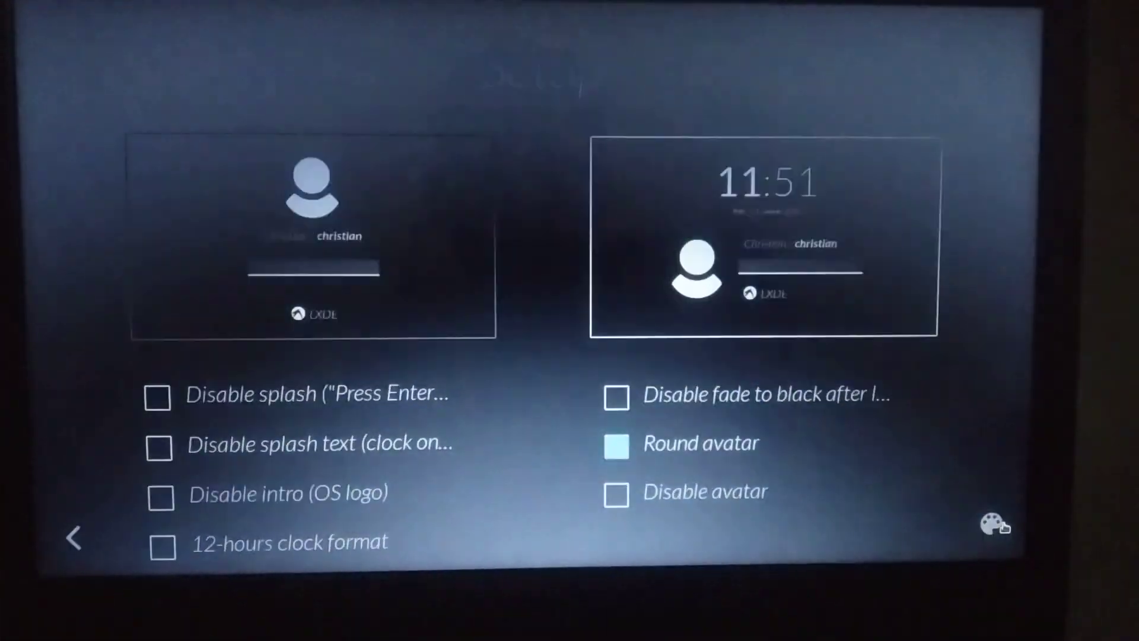
click(992, 529)
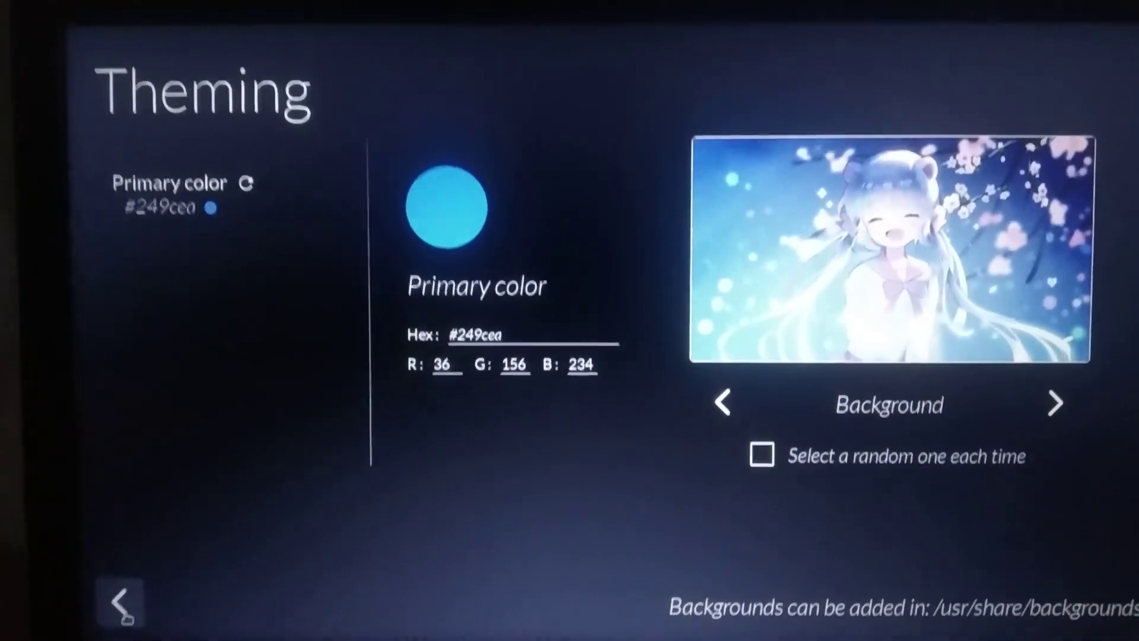
Step: Return from Theming to the 11:52 clock screen over the anime wallpaper
click(120, 599)
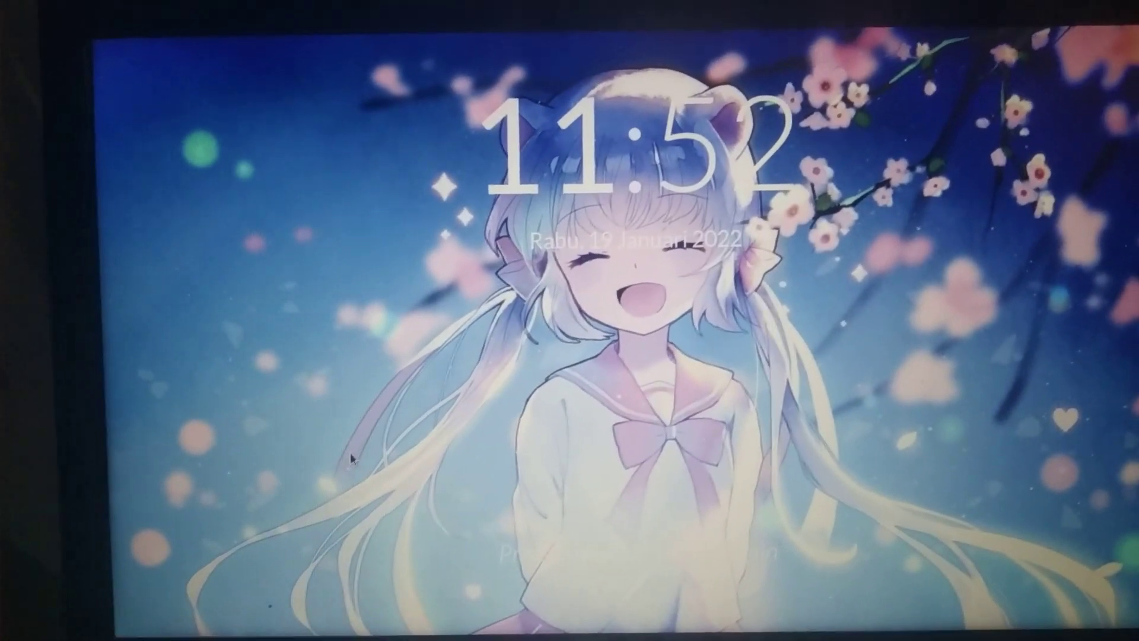
Step: Bring up the login form from the clock screen and select the LXDE session
click(350, 427)
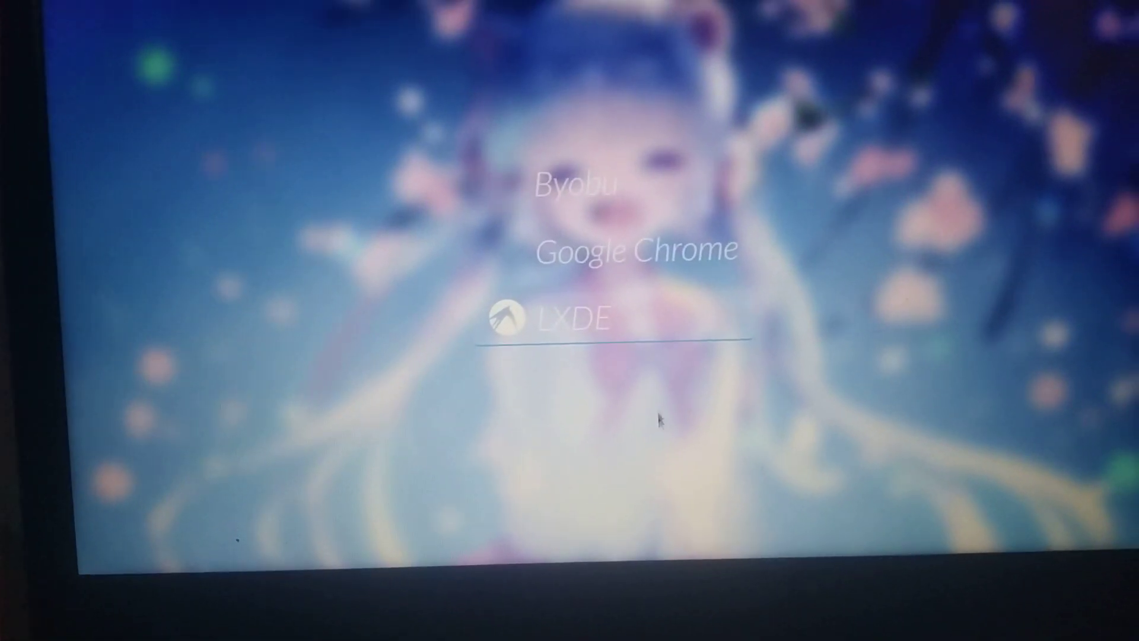
click(582, 311)
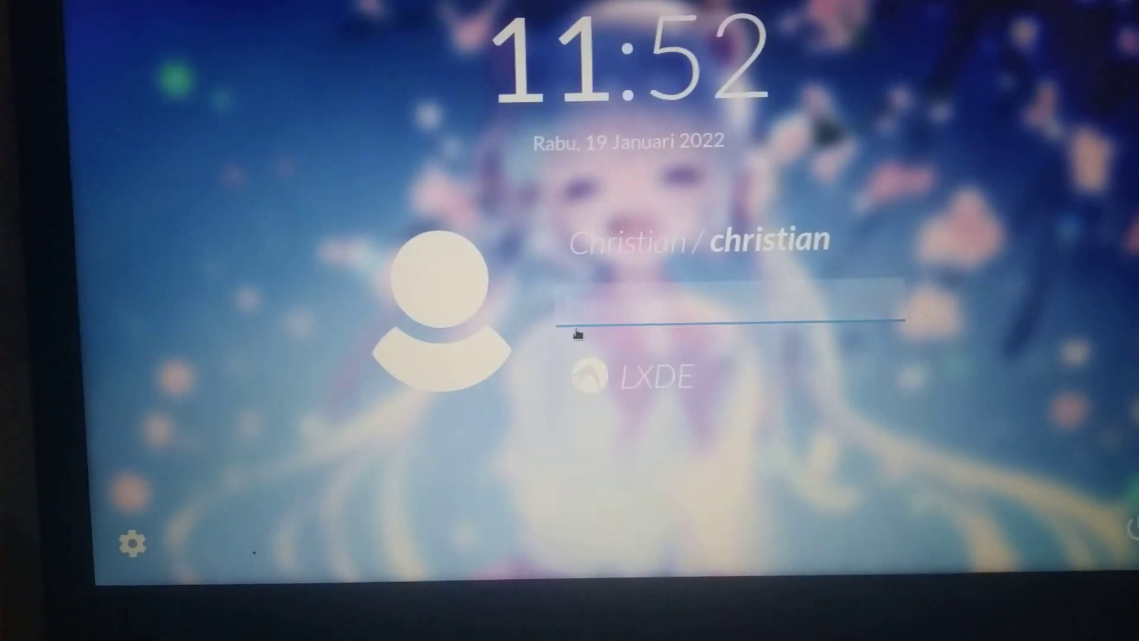